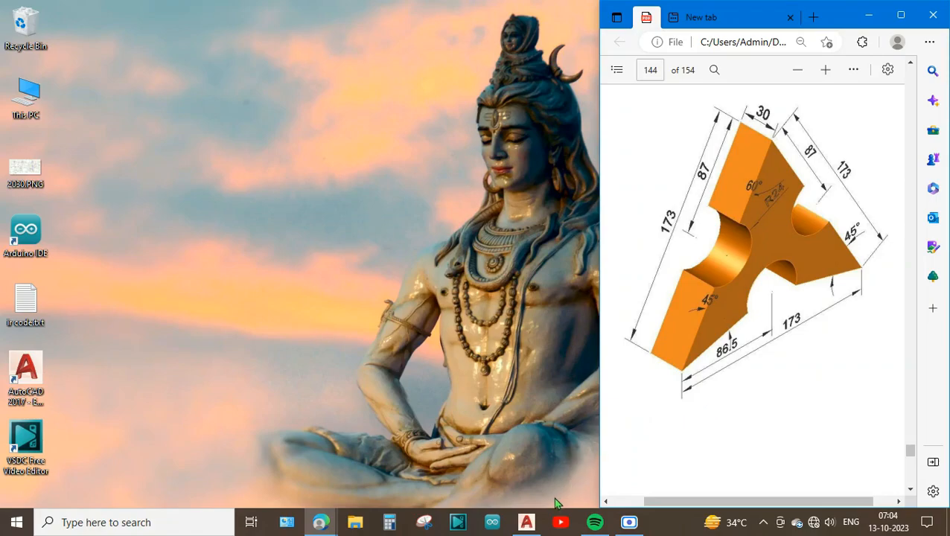
# - Switch to AutoCAD and draw a line 173 units long at 60° from a free start point
pyautogui.click(526, 522)
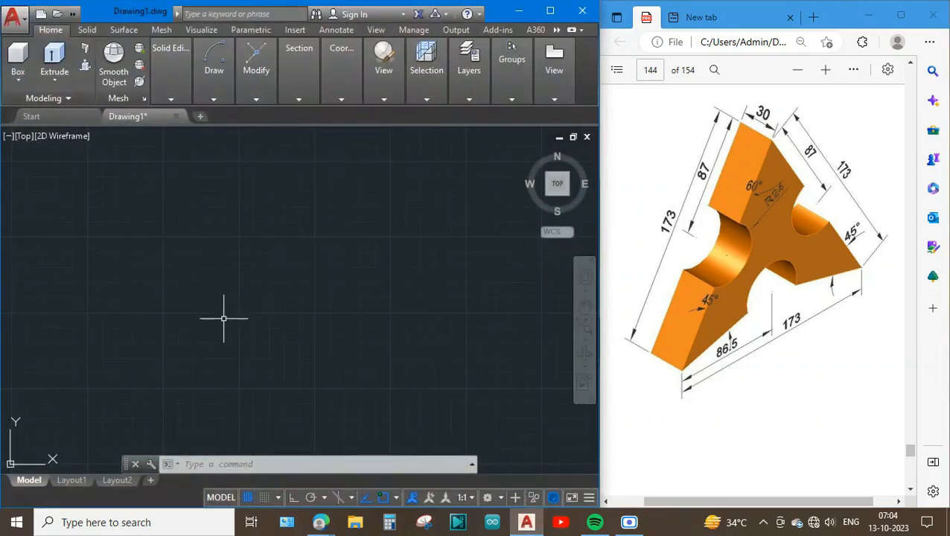
pyautogui.write('l')
pyautogui.press('Return')
pyautogui.click(309, 369)
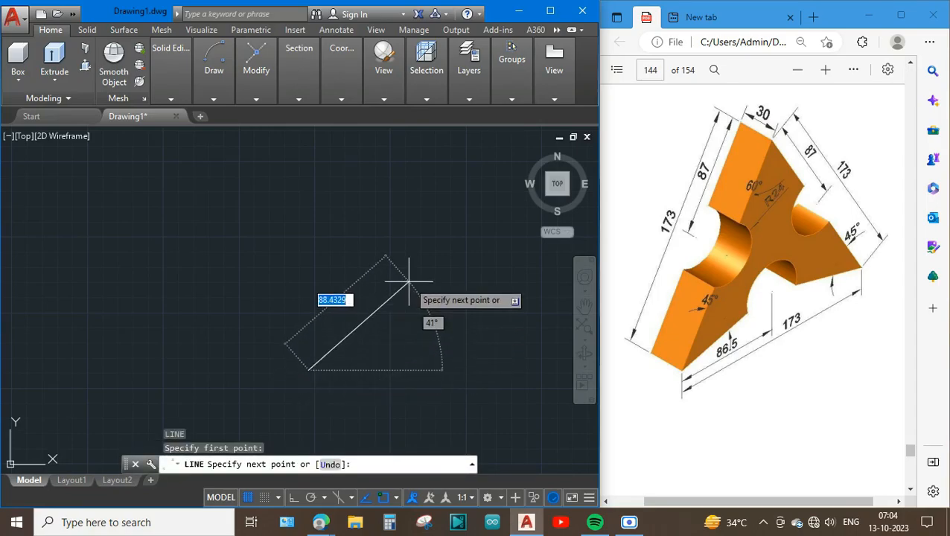
pyautogui.write('173')
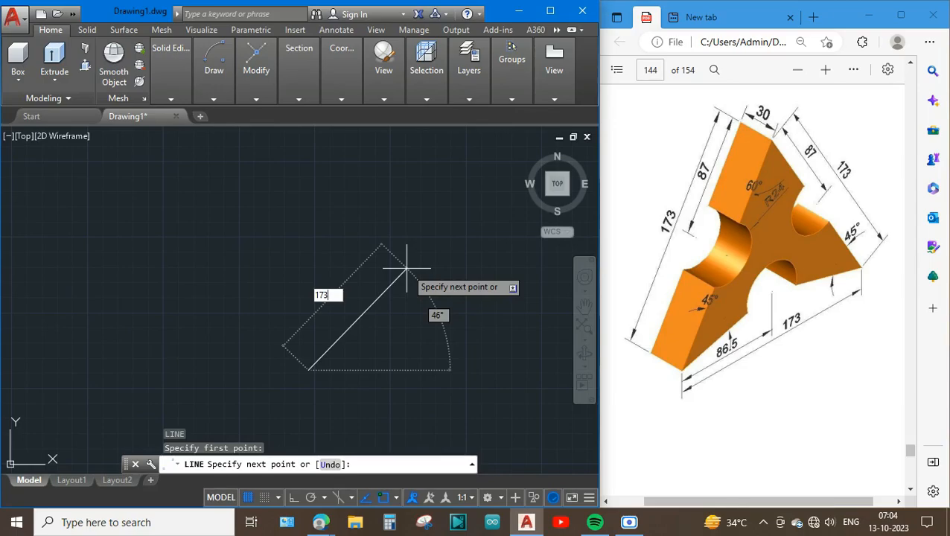
pyautogui.press('Tab')
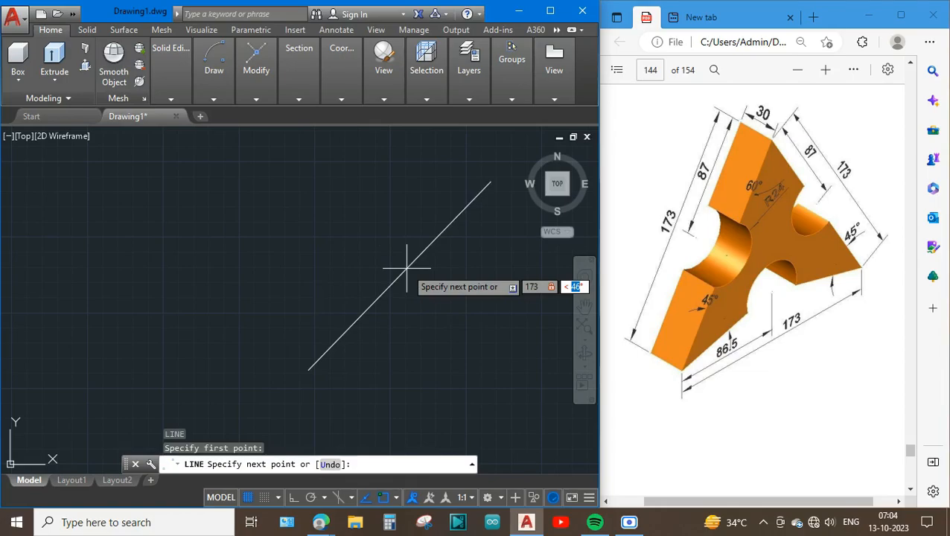
pyautogui.write('60')
pyautogui.press('Return')
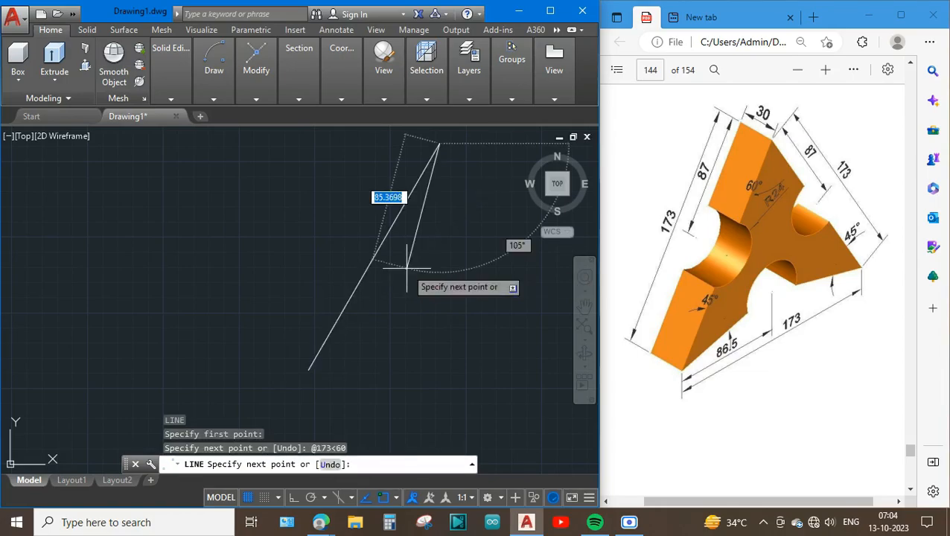
pyautogui.click(449, 335)
pyautogui.press('Escape')
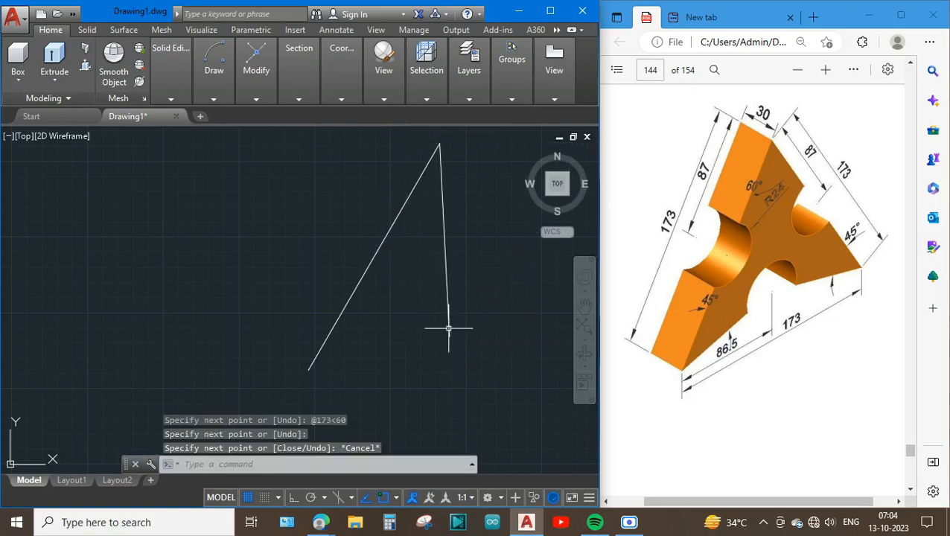
pyautogui.click(448, 316)
pyautogui.press('Delete')
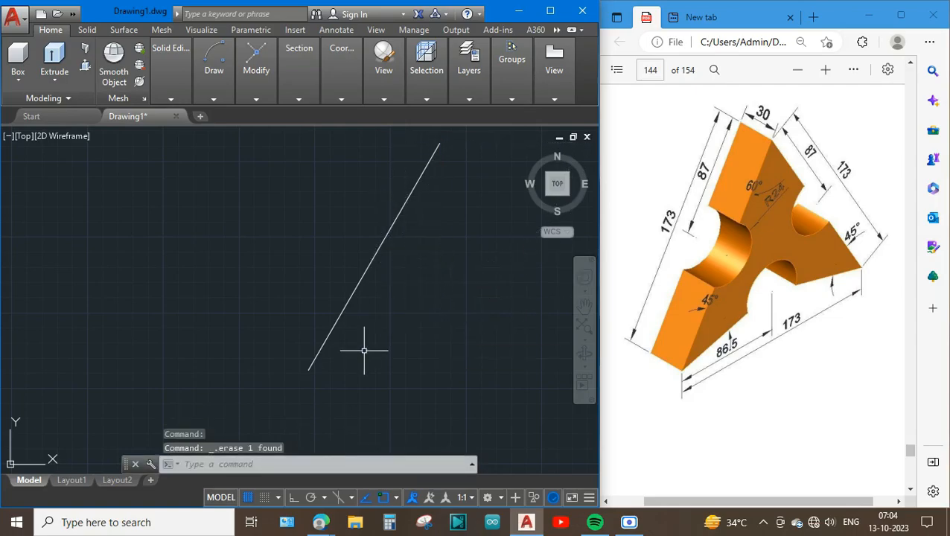
# - Draw a second line 173 units long at 120° from the lower endpoint of the 60° line
pyautogui.write('l')
pyautogui.press('Return')
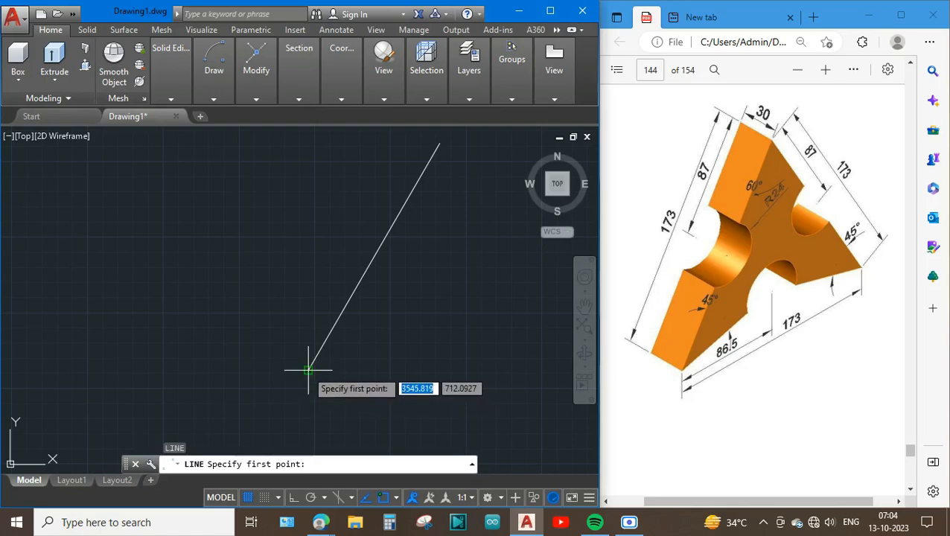
pyautogui.click(307, 369)
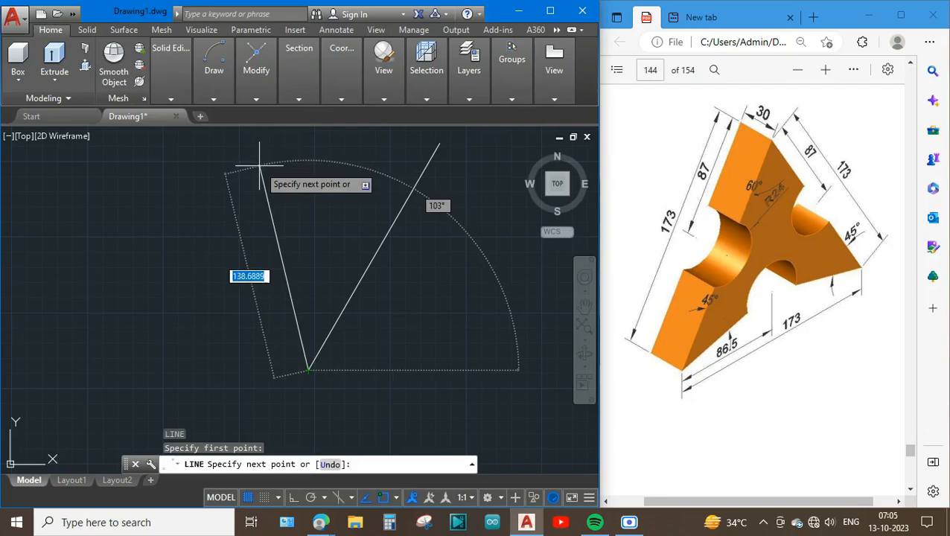
pyautogui.write('173')
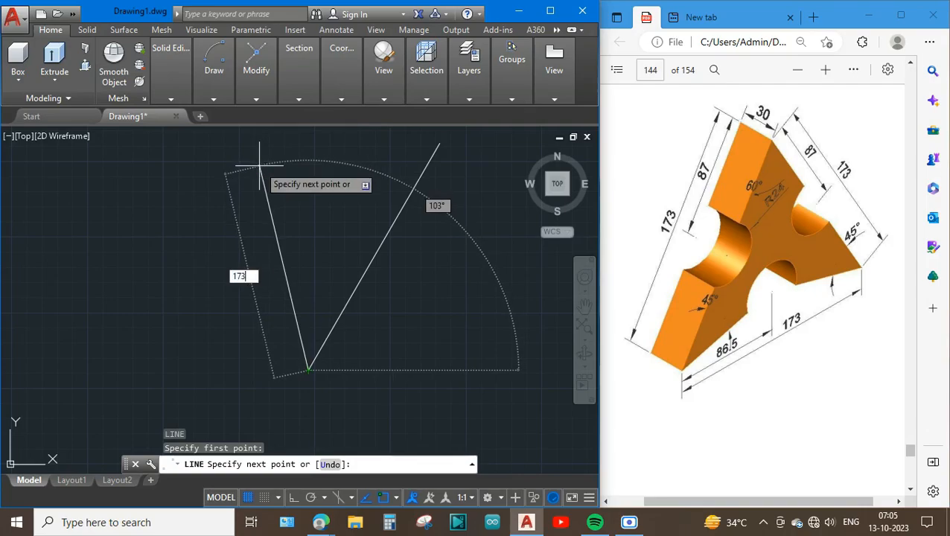
pyautogui.press('Tab')
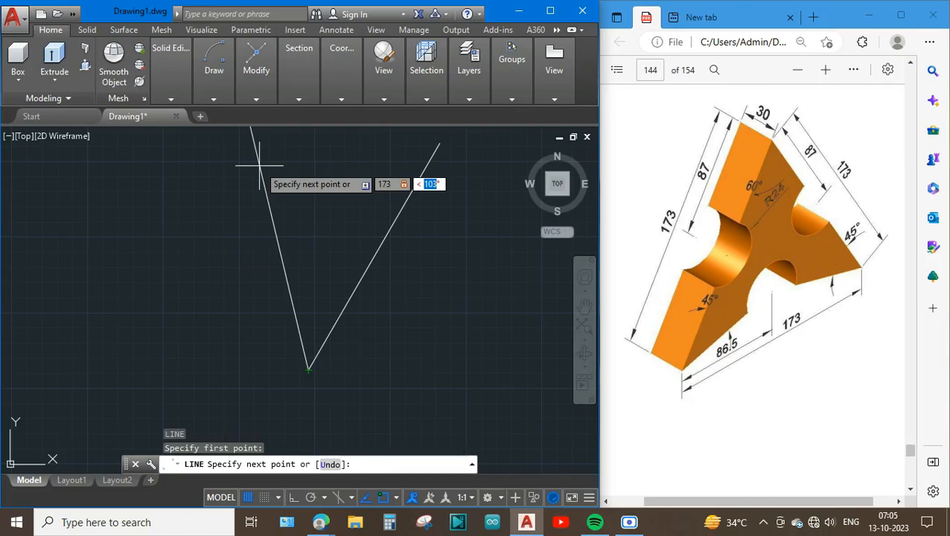
pyautogui.write('120')
pyautogui.press('Return')
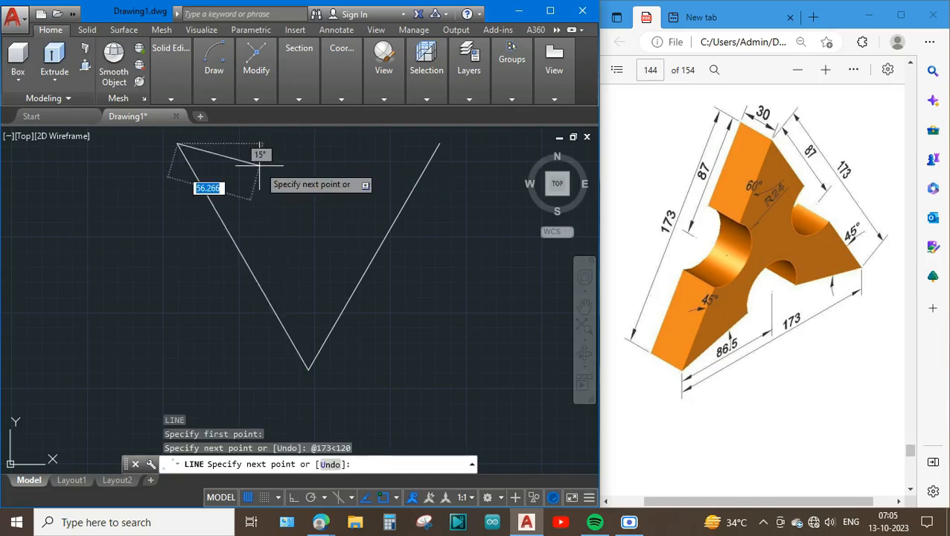
pyautogui.press('Escape')
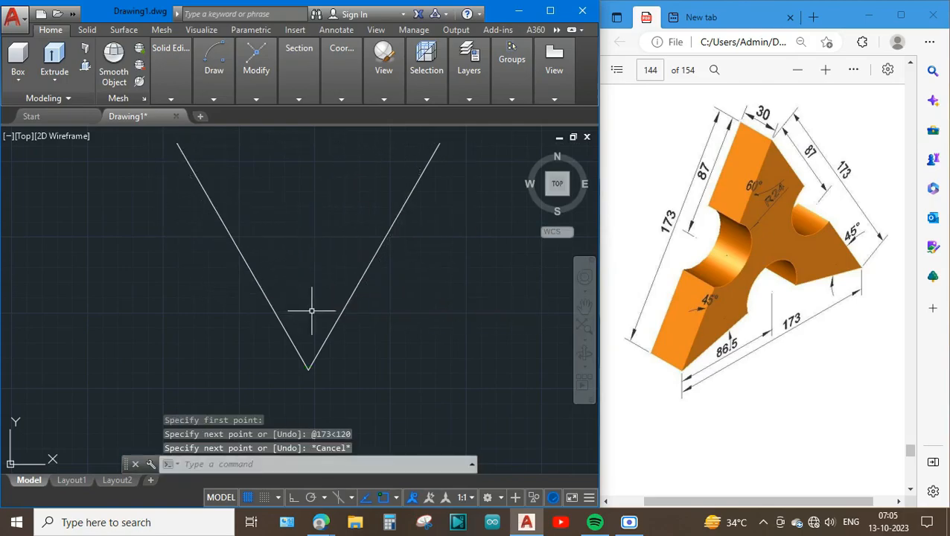
# - Join the two lines of the V into a single polyline
pyautogui.scroll(-2, 337, 309)
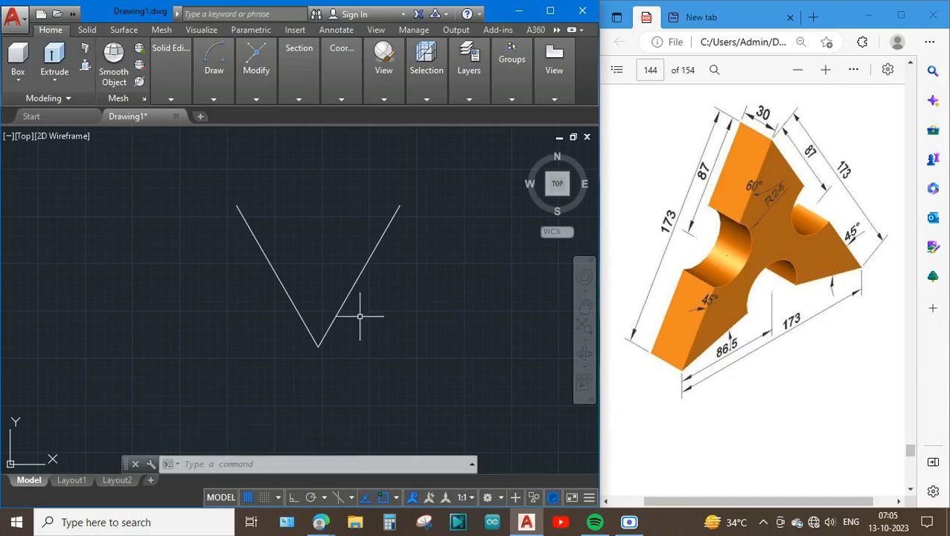
pyautogui.moveTo(365, 317)
pyautogui.mouseDown()
pyautogui.moveTo(269, 319)
pyautogui.moveTo(315, 343)
pyautogui.mouseUp()
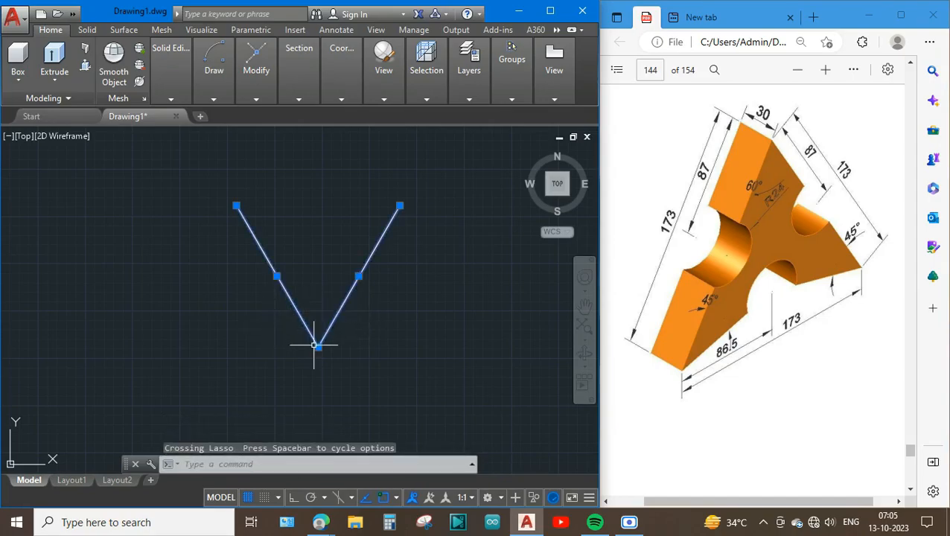
pyautogui.write('J')
pyautogui.press('Return')
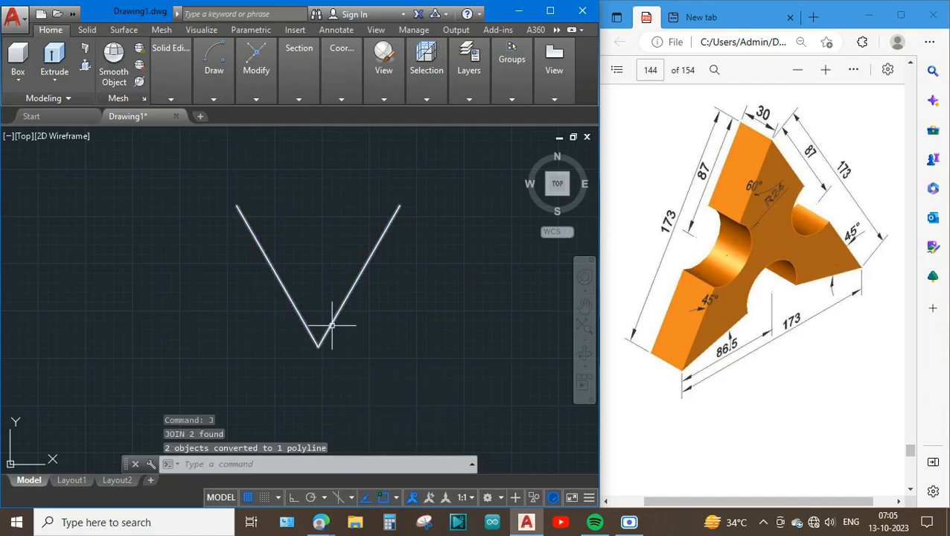
# - Mirror the V polyline about the line through its two upper endpoints, erasing the source object
pyautogui.click(351, 336)
pyautogui.moveTo(351, 336)
pyautogui.mouseDown()
pyautogui.moveTo(258, 354)
pyautogui.moveTo(282, 399)
pyautogui.mouseUp()
pyautogui.write('m')
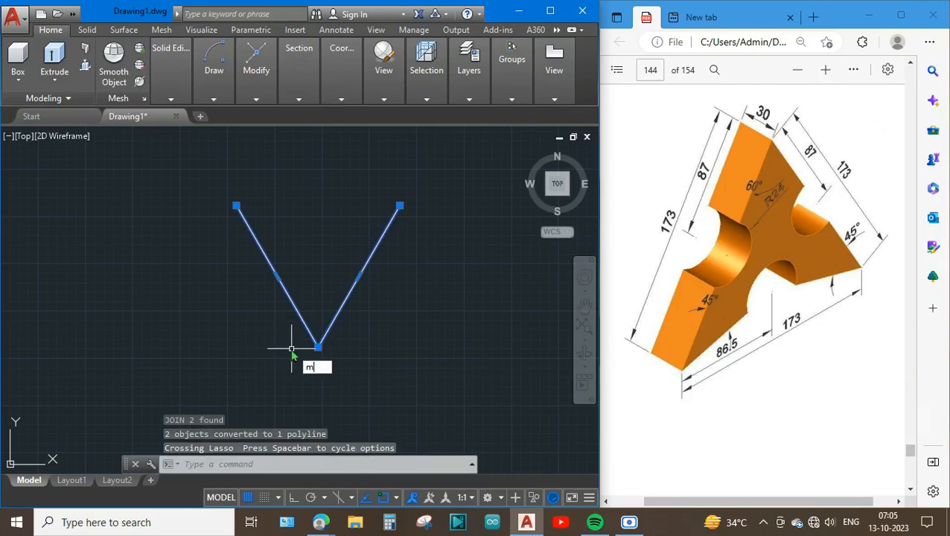
pyautogui.write('i')
pyautogui.press('Return')
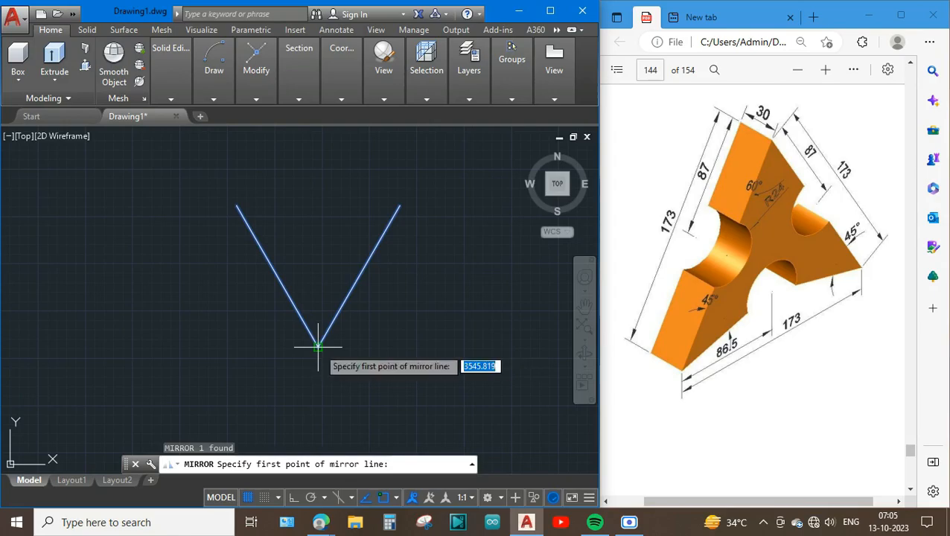
pyautogui.click(400, 205)
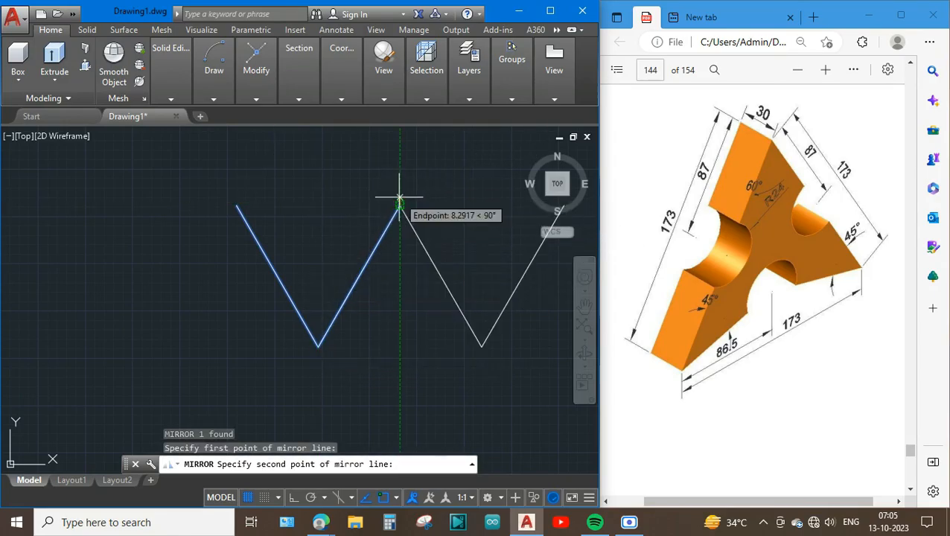
pyautogui.click(236, 205)
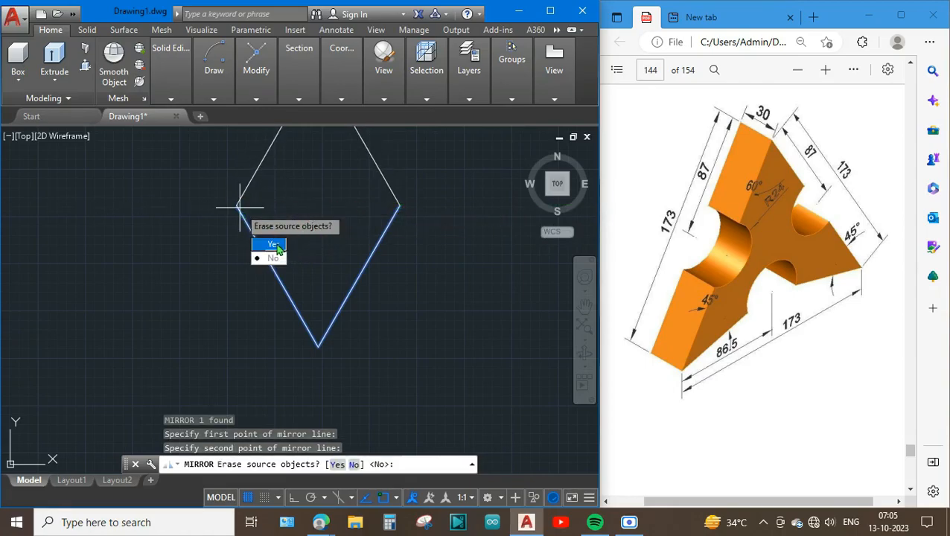
pyautogui.click(275, 245)
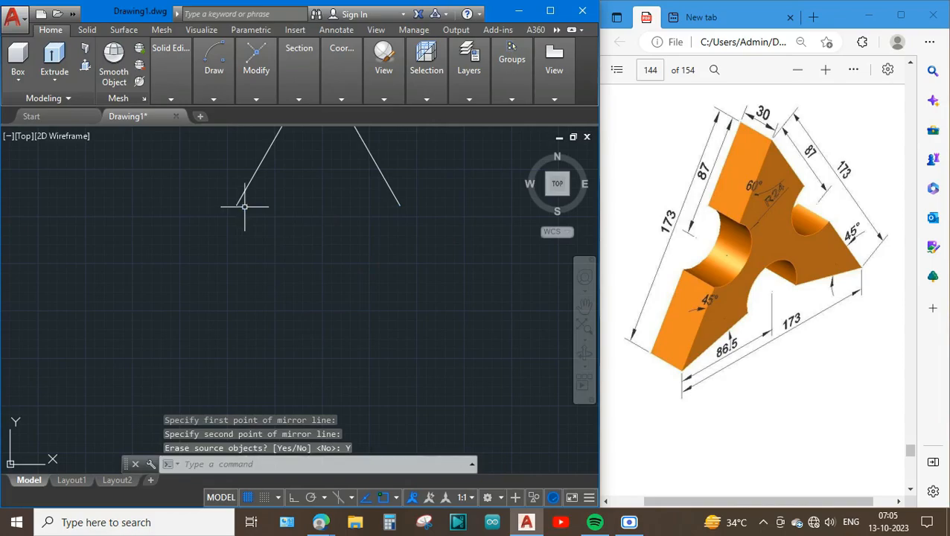
# - Draw a line 173 units long at 15° from the lower-left endpoint of the inverted V
pyautogui.moveTo(313, 185)
pyautogui.mouseDown(button='middle')
pyautogui.moveTo(307, 339)
pyautogui.moveTo(313, 297)
pyautogui.mouseUp(button='middle')
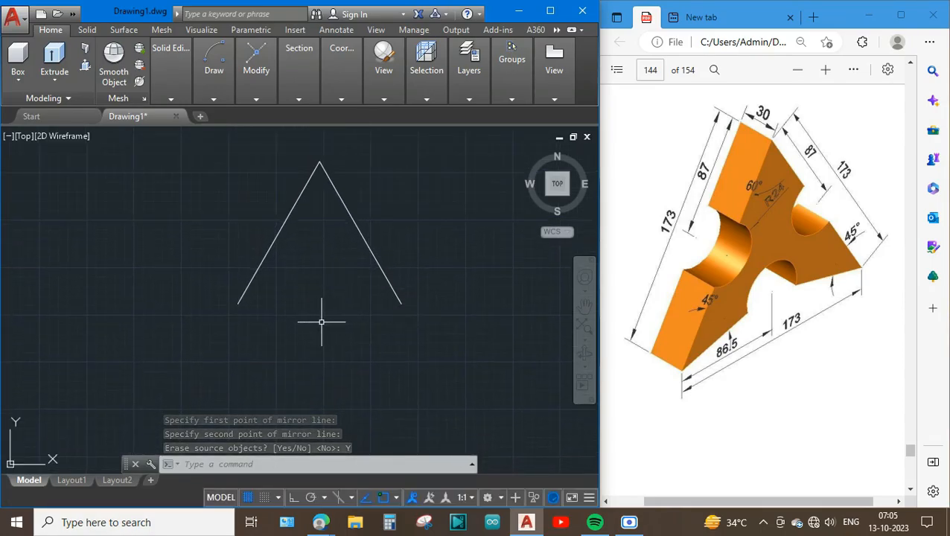
pyautogui.moveTo(275, 279); pyautogui.dragTo(284, 315, button='middle')
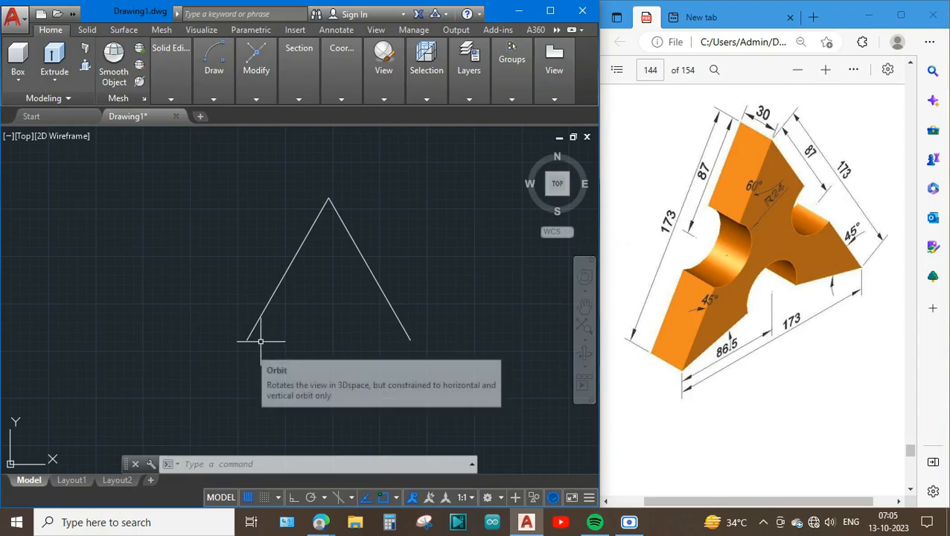
pyautogui.write('l')
pyautogui.press('Return')
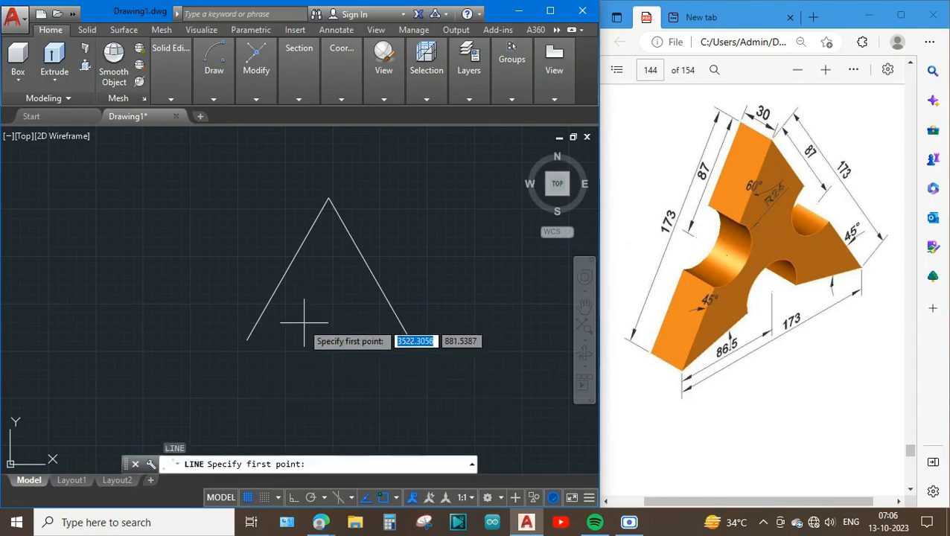
pyautogui.click(247, 340)
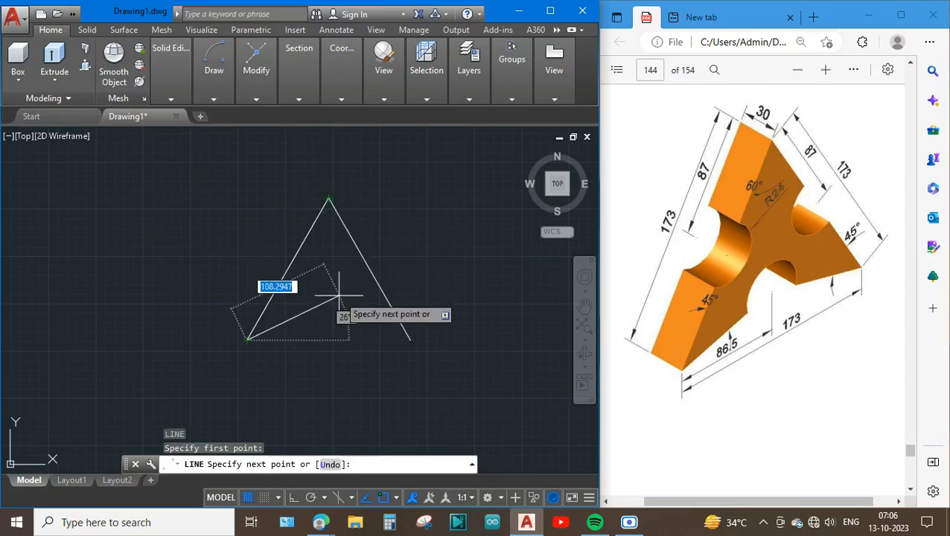
pyautogui.write('173')
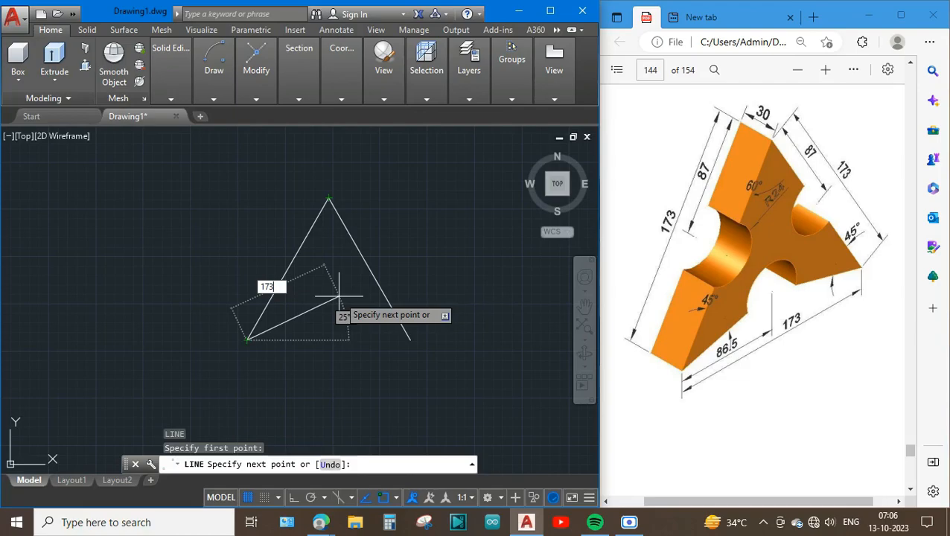
pyautogui.press('Tab')
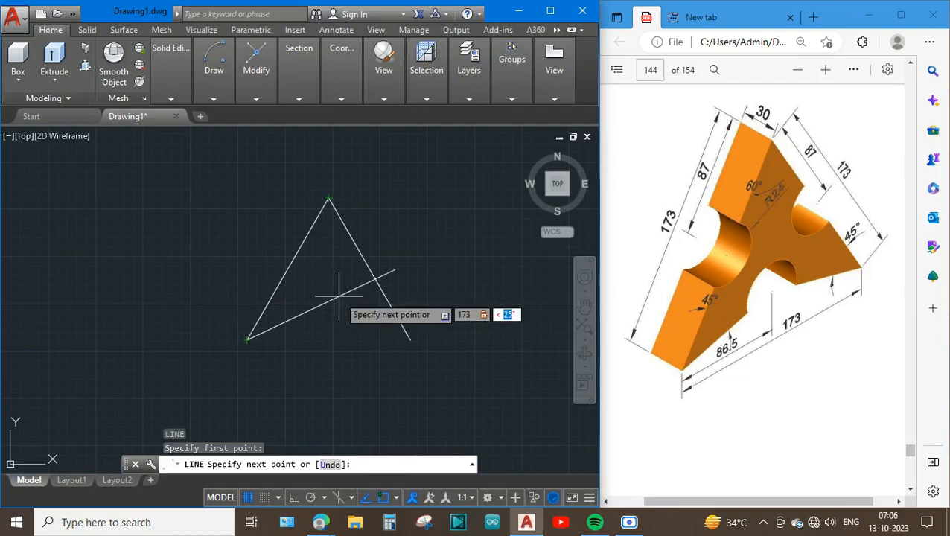
pyautogui.write('1')
pyautogui.press('Return')
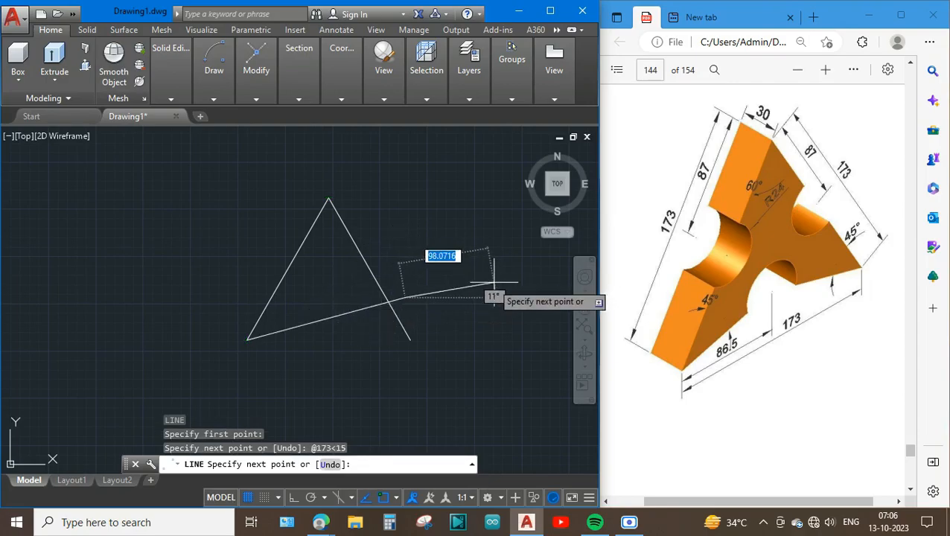
pyautogui.press('Escape')
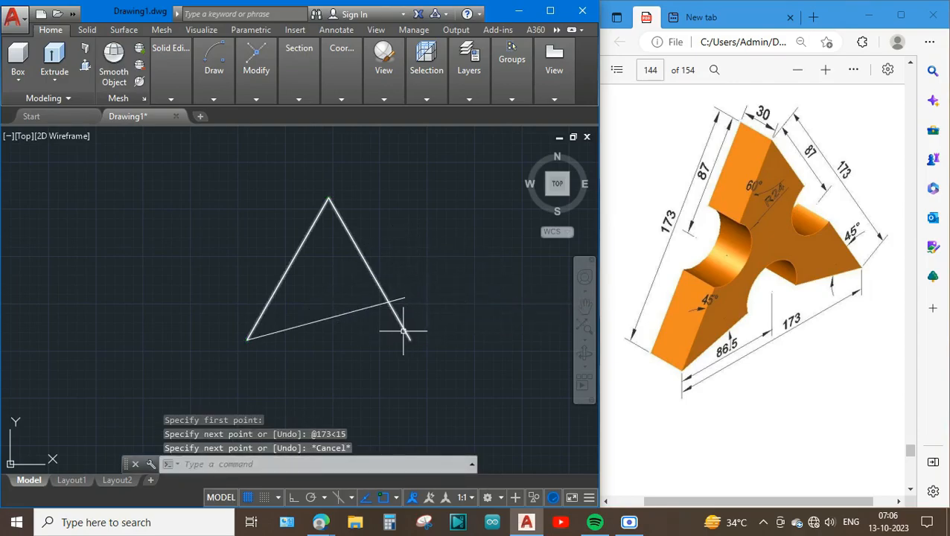
# - Copy the 15° line from its lower-left endpoint to the lower-right endpoint of the inverted V
pyautogui.click(320, 320)
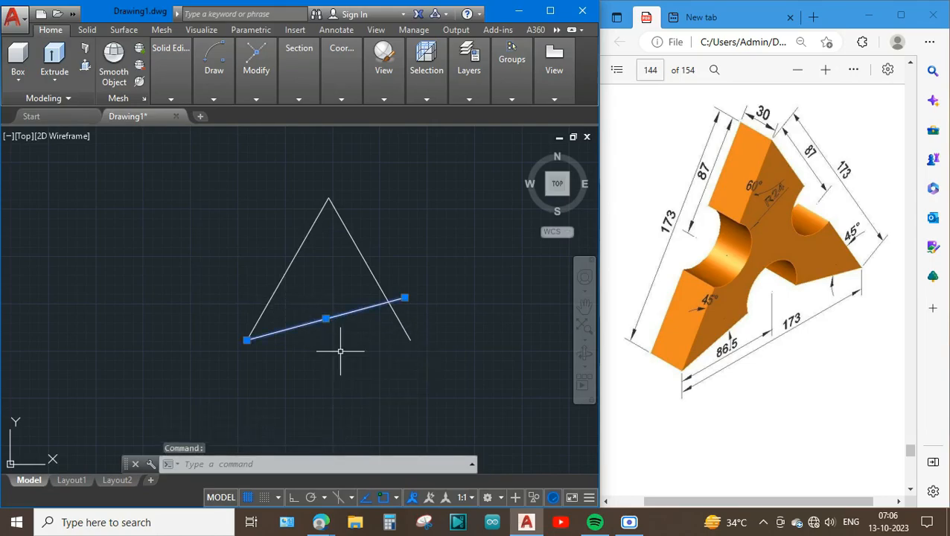
pyautogui.write('co')
pyautogui.press('Return')
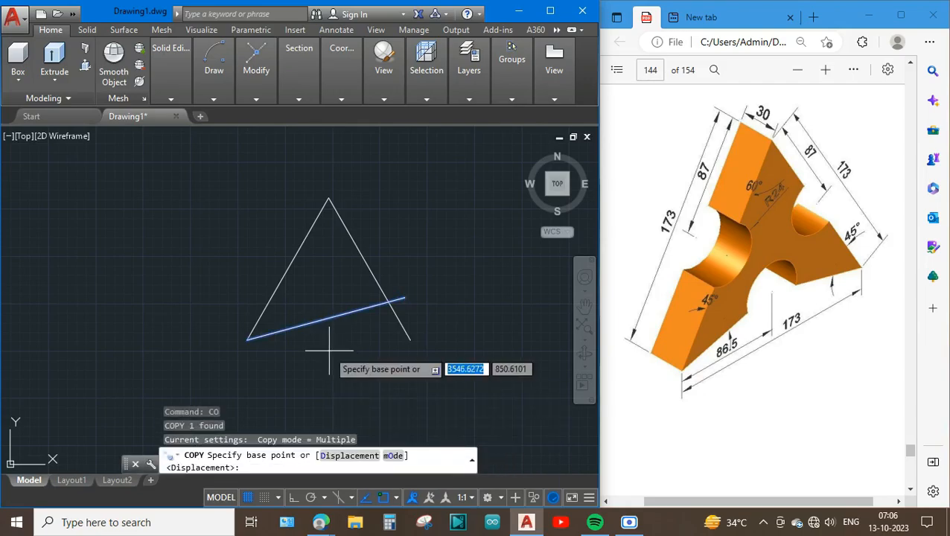
pyautogui.click(247, 340)
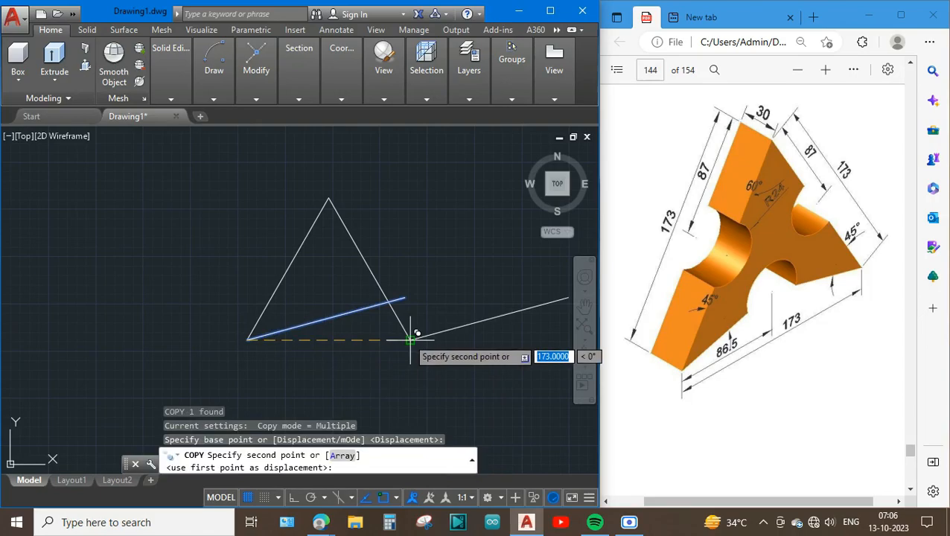
pyautogui.click(410, 340)
pyautogui.press('Escape')
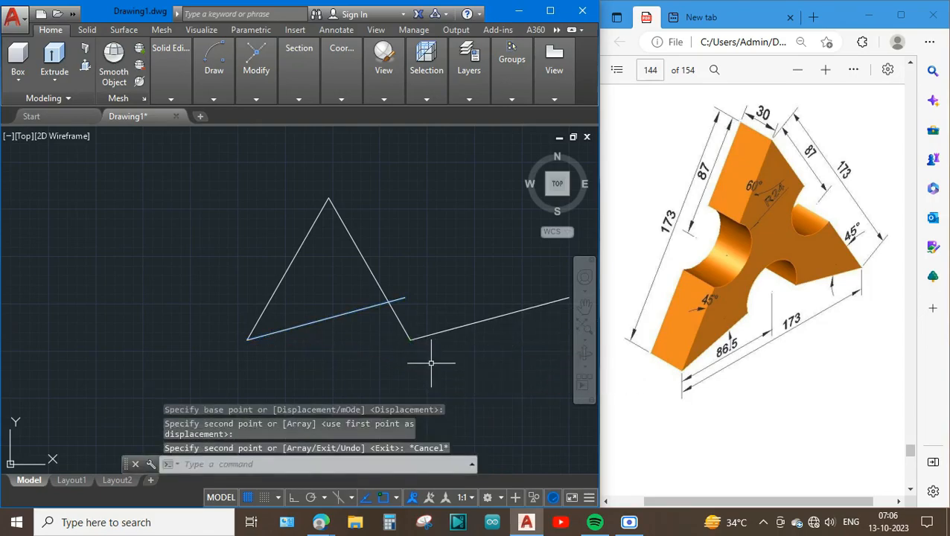
# - Mirror the copied 15° line about a vertical axis through the inverted V's lower-right endpoint, erasing the source line
pyautogui.click(443, 331)
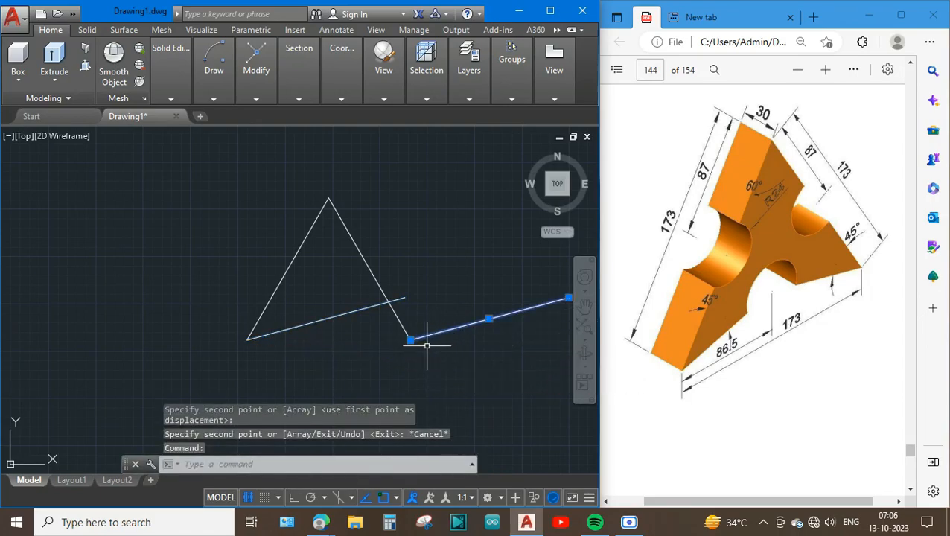
pyautogui.write('MI')
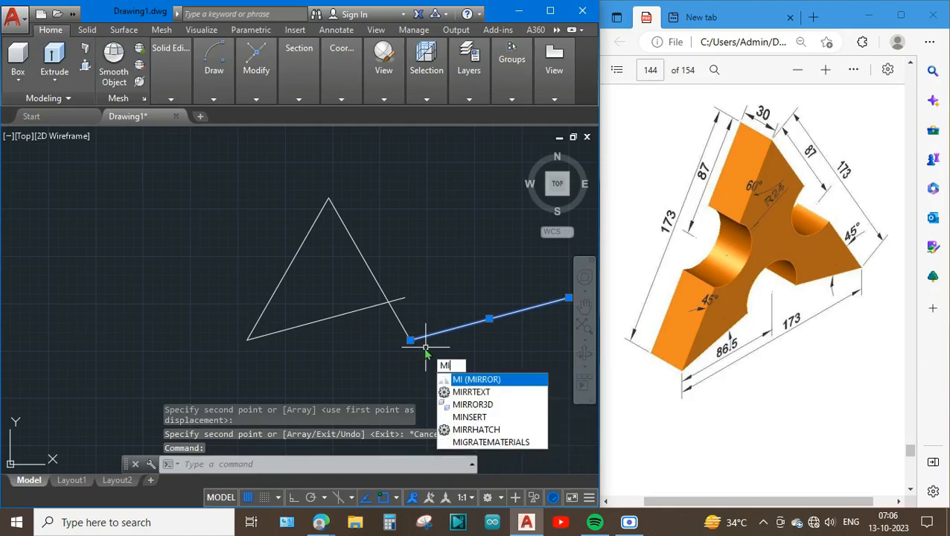
pyautogui.press('Return')
pyautogui.click(410, 340)
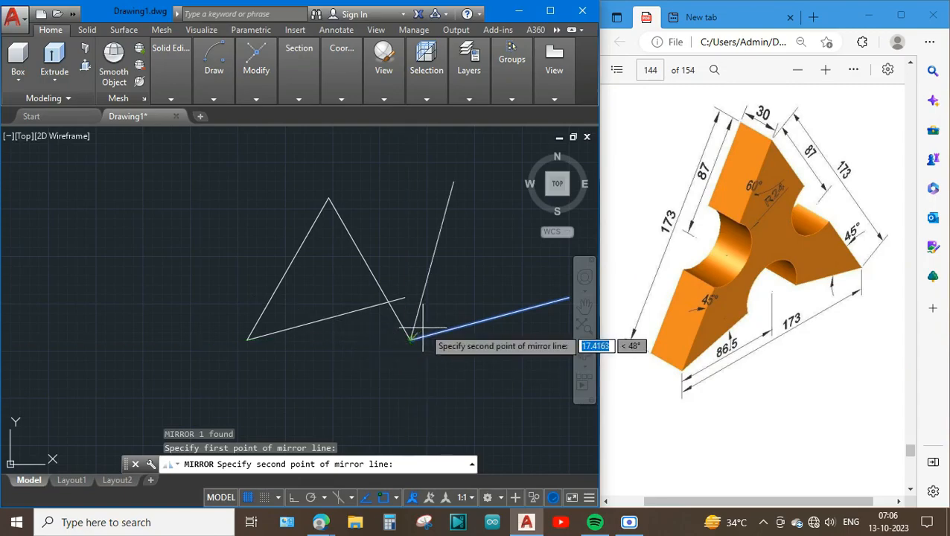
pyautogui.click(413, 262)
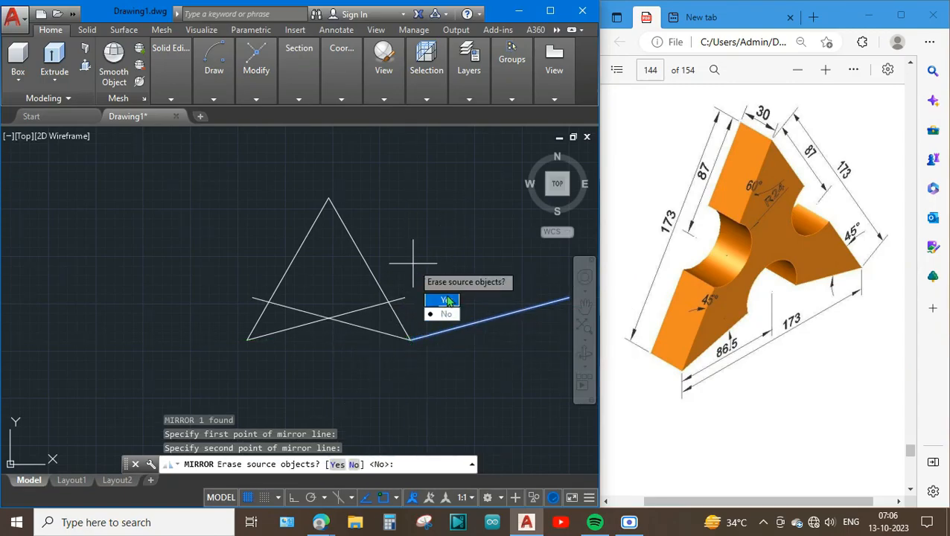
pyautogui.click(447, 300)
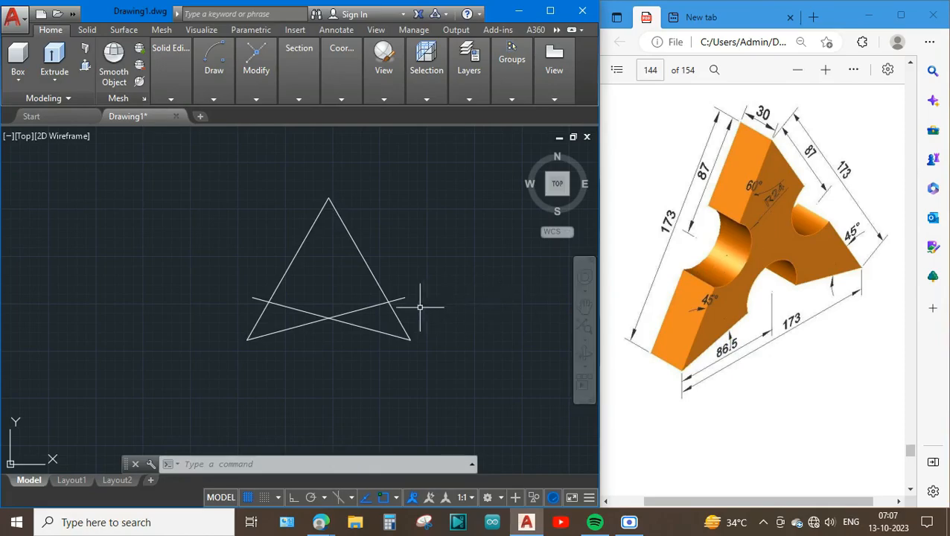
# - Draw a circle of radius 24 centred on the intersection of the two crossing 15° lines
pyautogui.write('c')
pyautogui.press('Return')
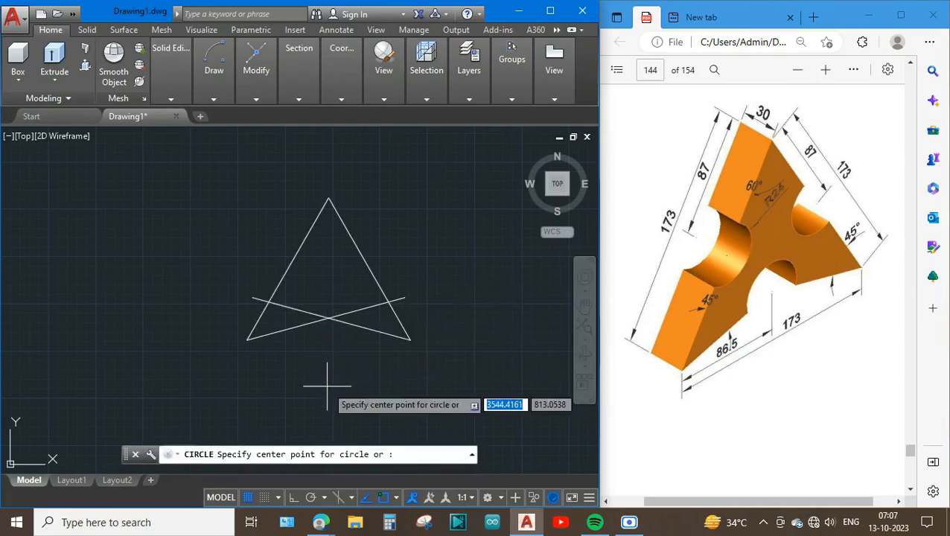
pyautogui.click(328, 318)
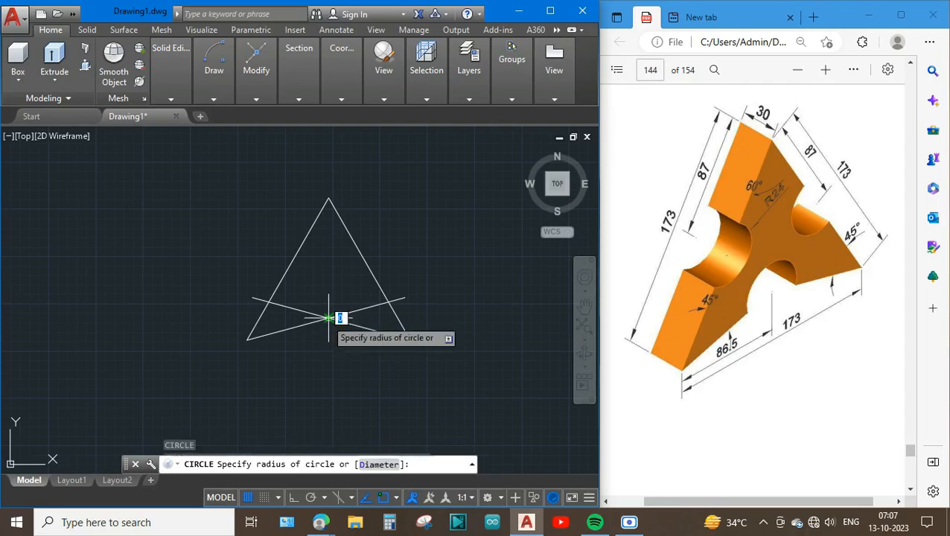
pyautogui.write('24')
pyautogui.press('Return')
pyautogui.scroll(2, 327, 300)
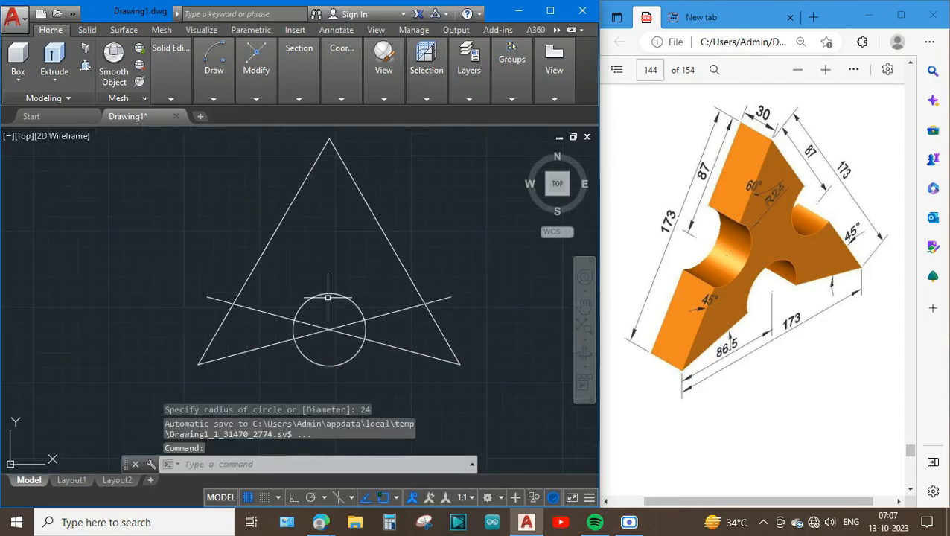
pyautogui.write('t')
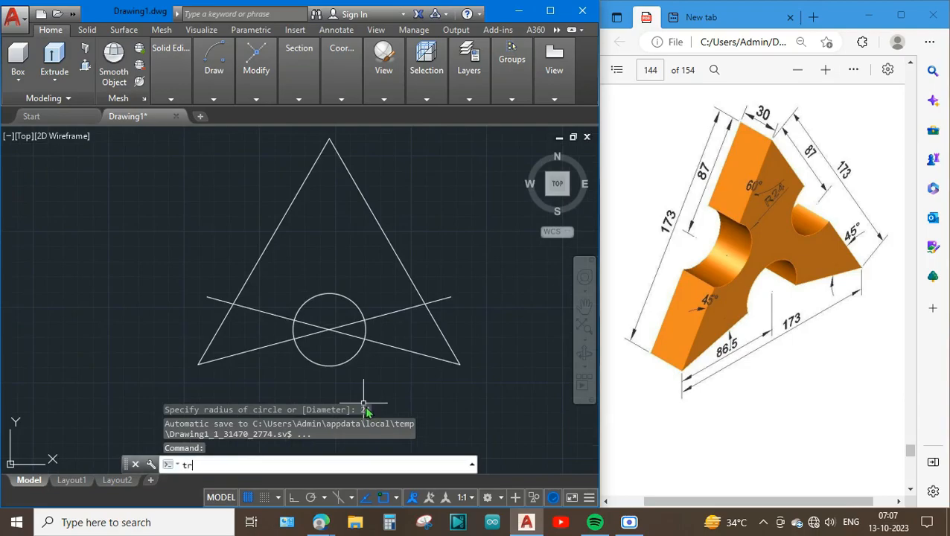
pyautogui.write('r')
pyautogui.click(367, 396)
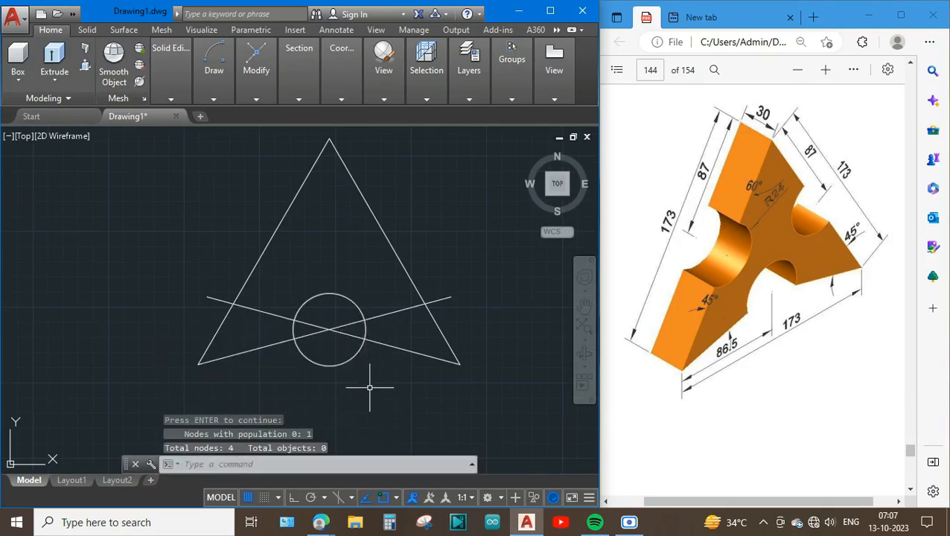
pyautogui.press('Escape')
pyautogui.write('te')
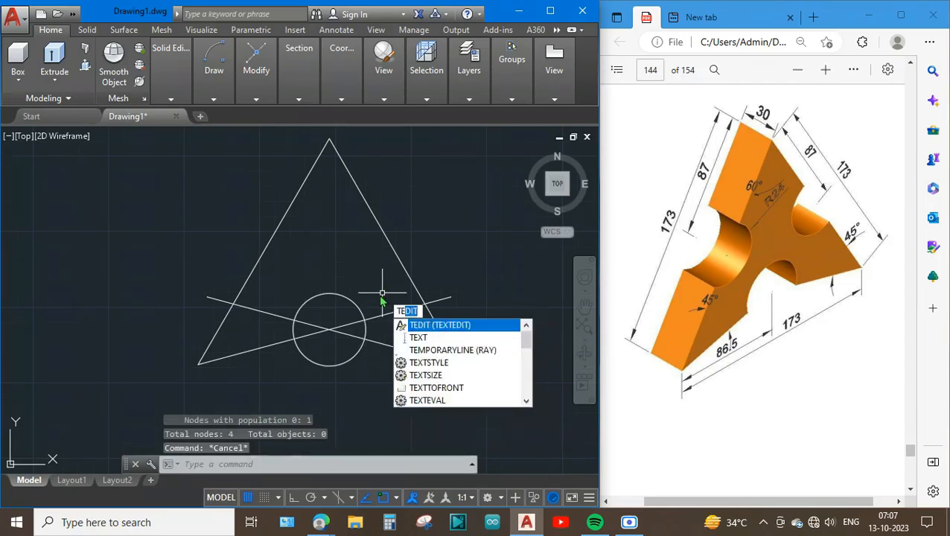
pyautogui.press('Return')
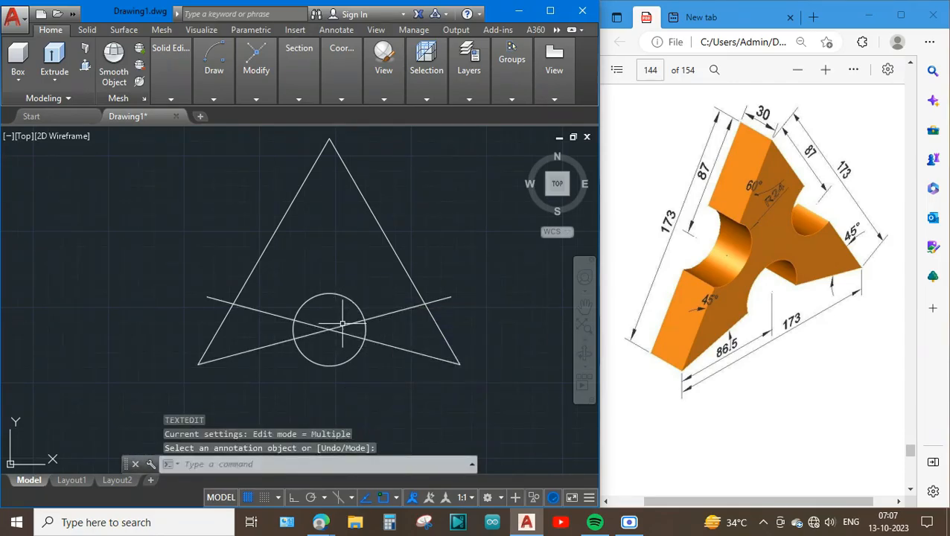
pyautogui.press('Escape')
pyautogui.press('Escape')
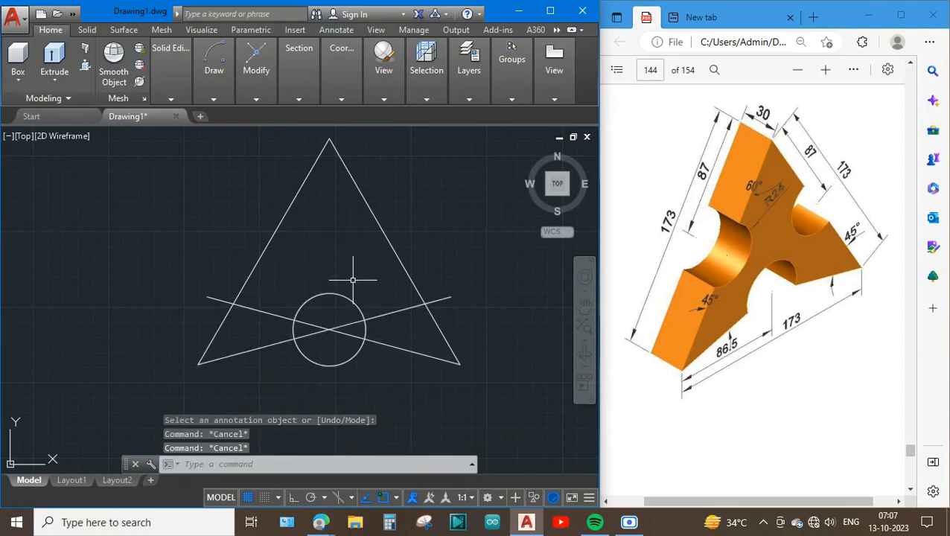
# - Trim the upper ends of the 15° lines, their segments inside the circle and the circle's lower arc to form the base cutout
pyautogui.press('F8')
pyautogui.write('tr')
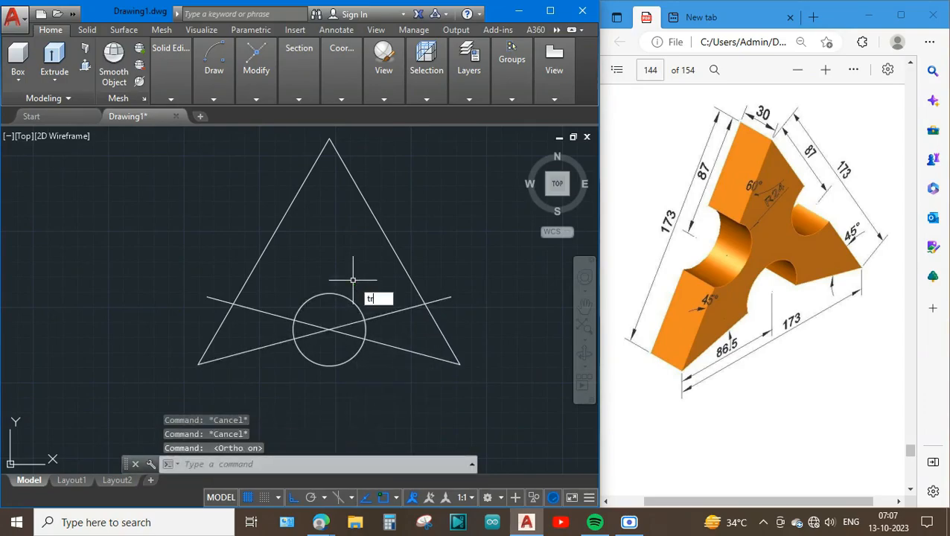
pyautogui.press('Return')
pyautogui.press('Return')
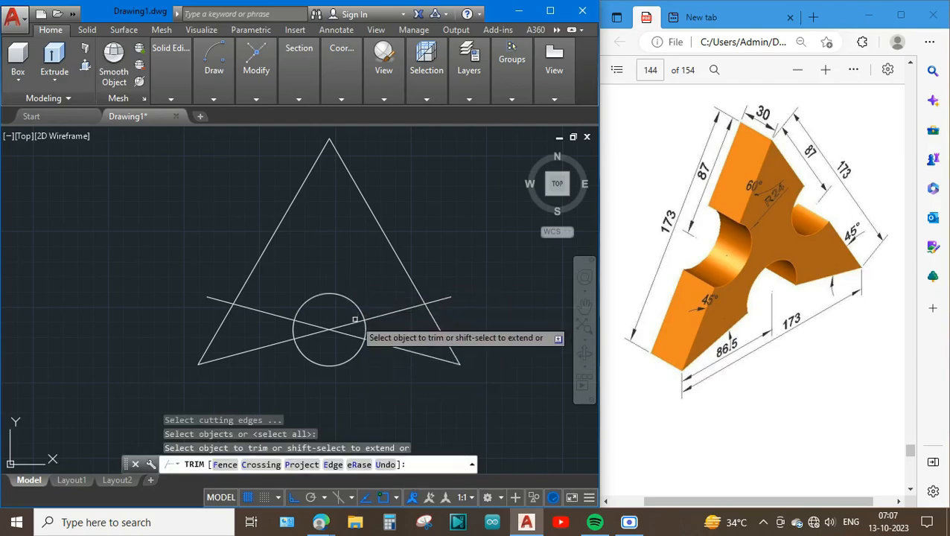
pyautogui.click(443, 299)
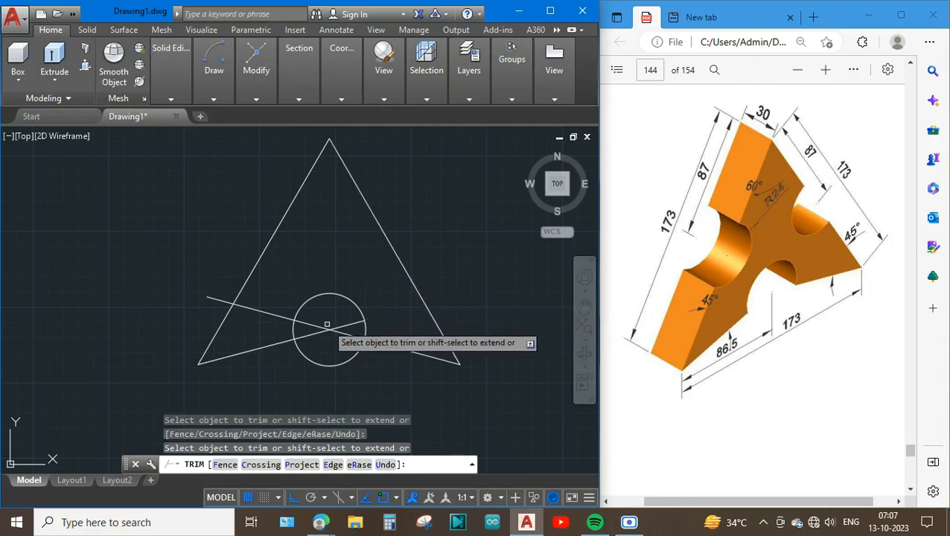
pyautogui.click(220, 299)
pyautogui.click(261, 310)
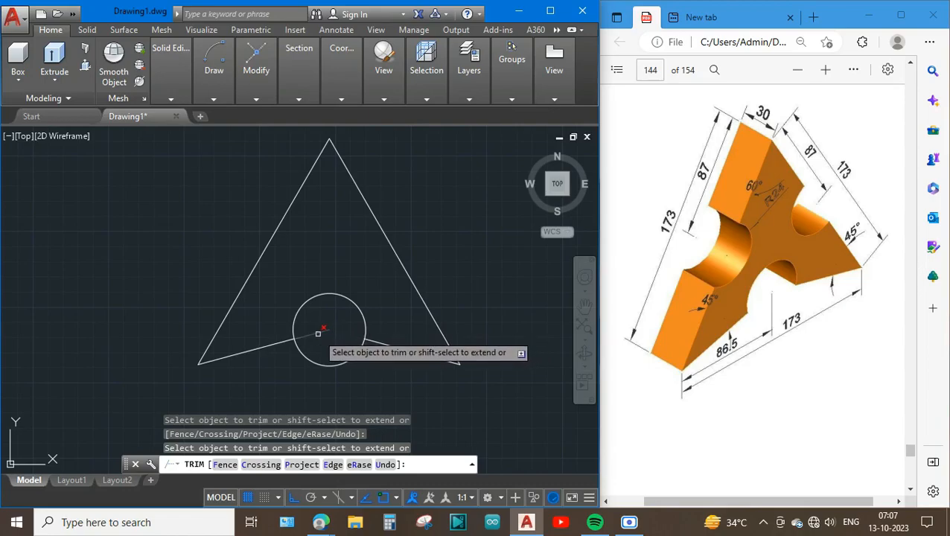
pyautogui.click(316, 334)
pyautogui.click(312, 359)
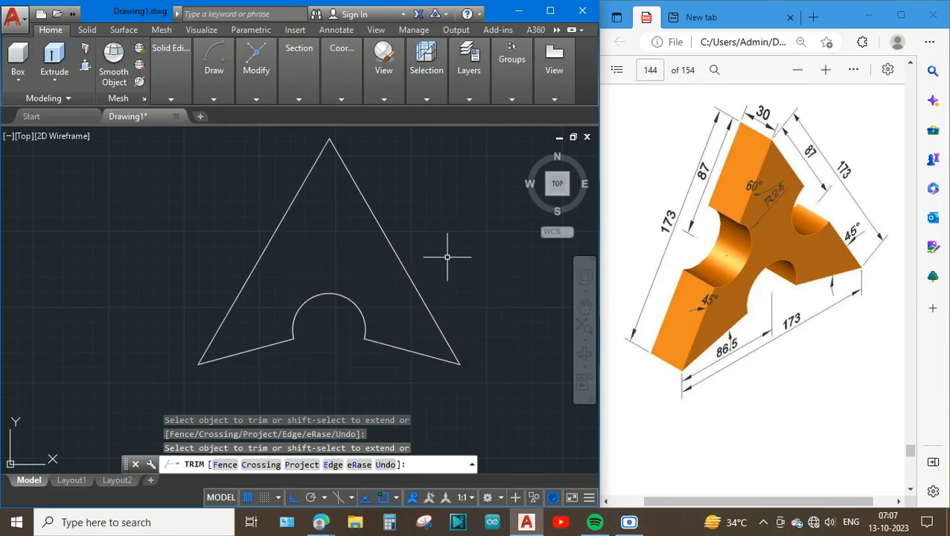
pyautogui.press('Escape')
# - Explode the inverted V polyline into separate lines
pyautogui.click(398, 260)
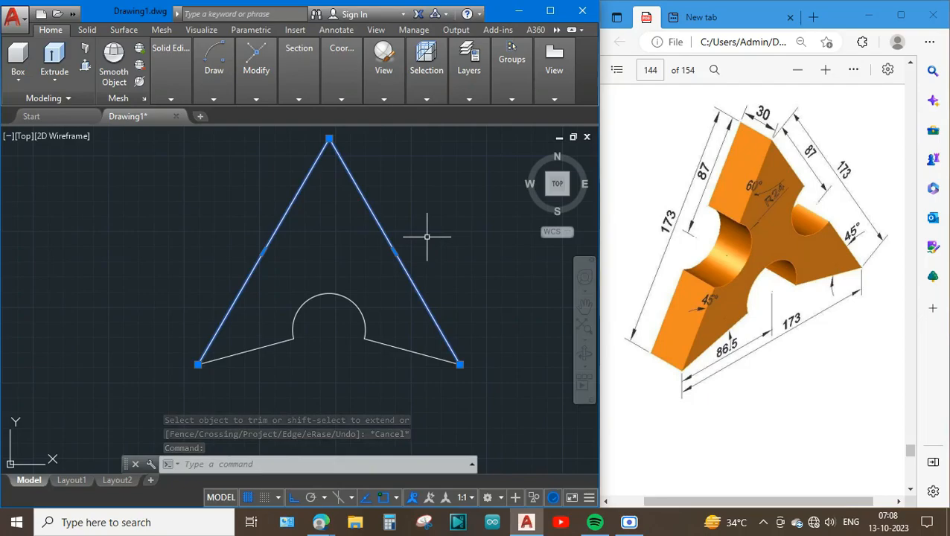
pyautogui.write('x')
pyautogui.press('Return')
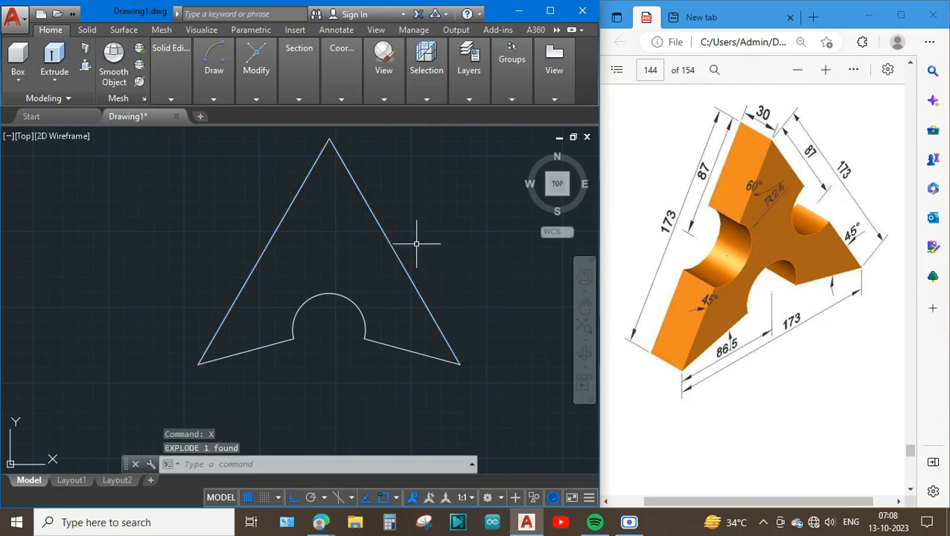
# - Shorten the triangle's right side by moving its apex endpoint 87 units down along the line, with Ortho off
pyautogui.click(409, 275)
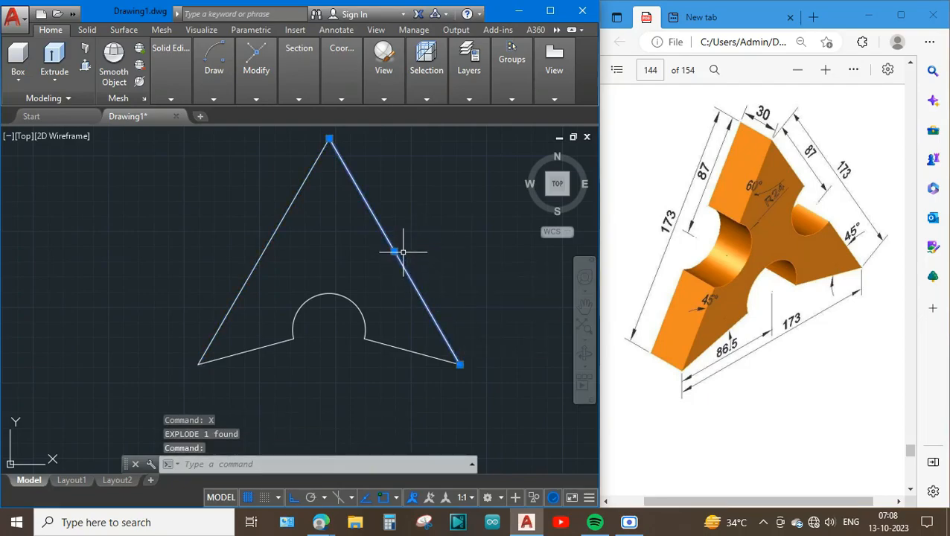
pyautogui.click(460, 364)
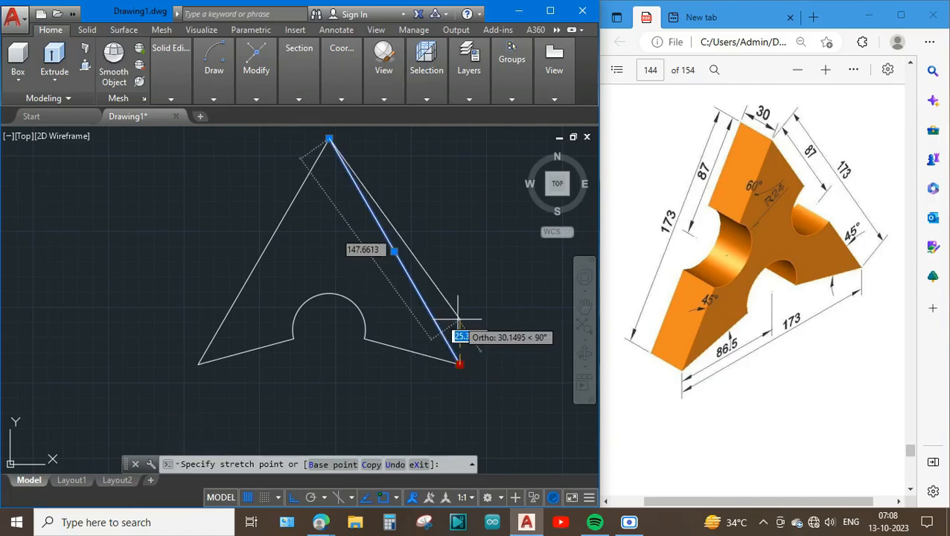
pyautogui.press('Escape')
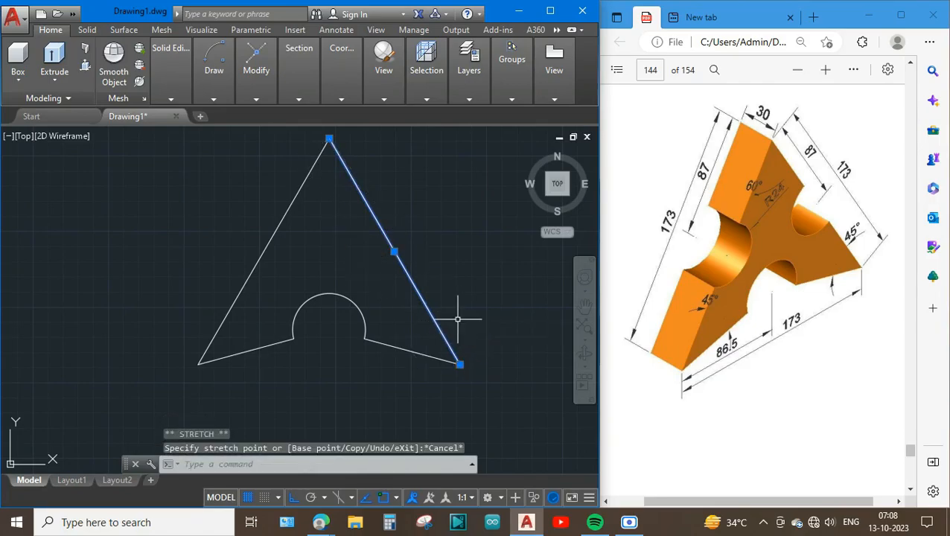
pyautogui.click(328, 139)
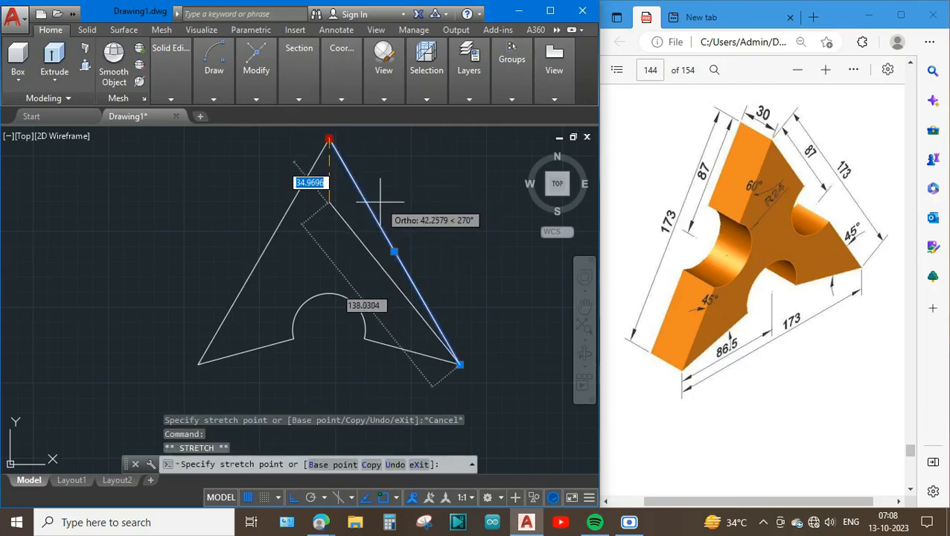
pyautogui.press('F8')
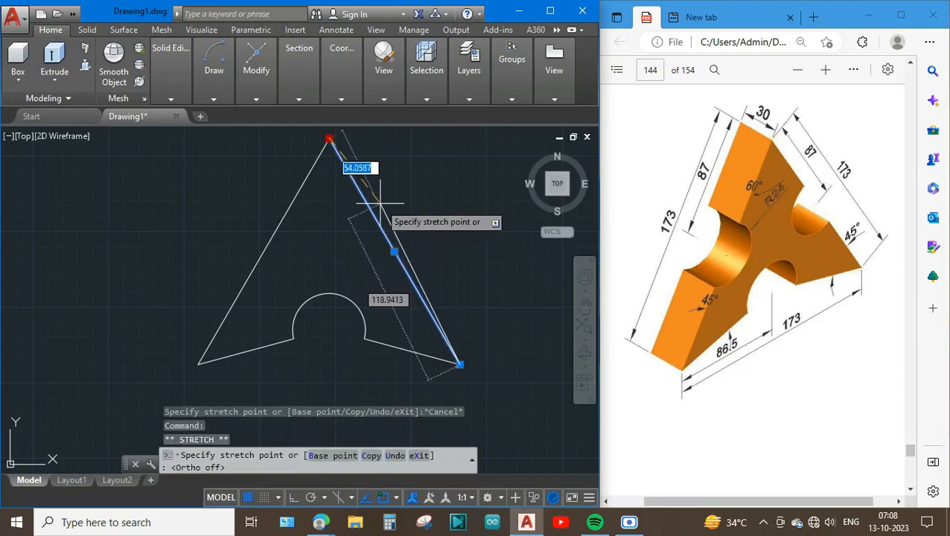
pyautogui.write('87')
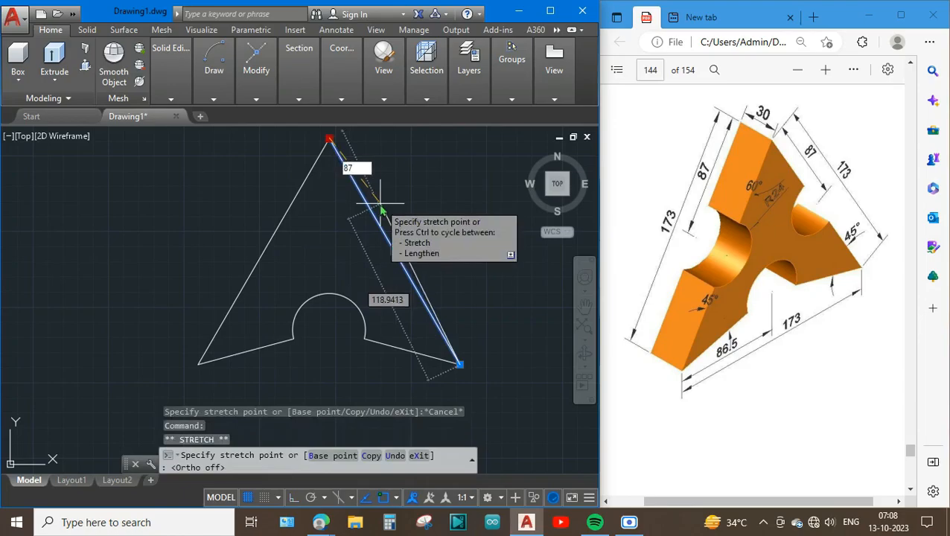
pyautogui.press('Return')
pyautogui.click(432, 227)
pyautogui.press('Escape')
pyautogui.press('Escape')
pyautogui.click(295, 203)
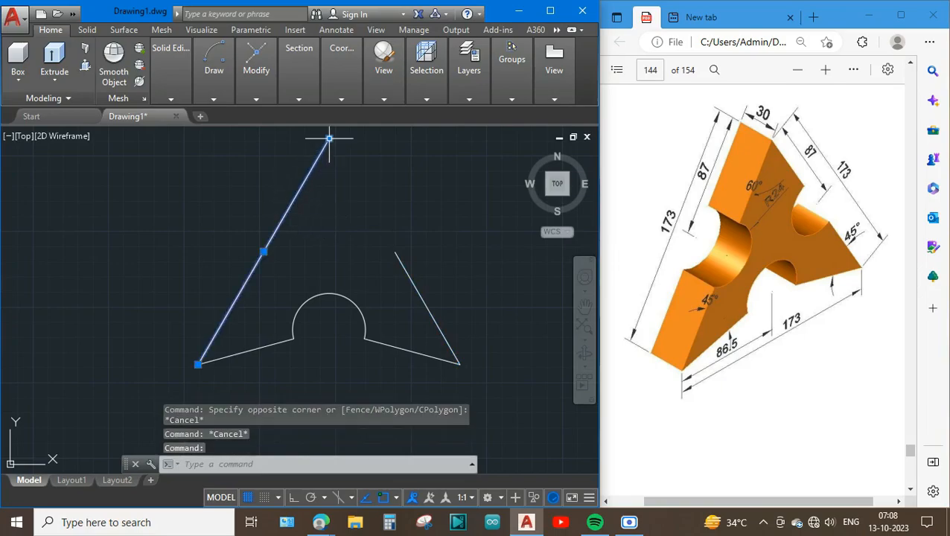
pyautogui.press('Escape')
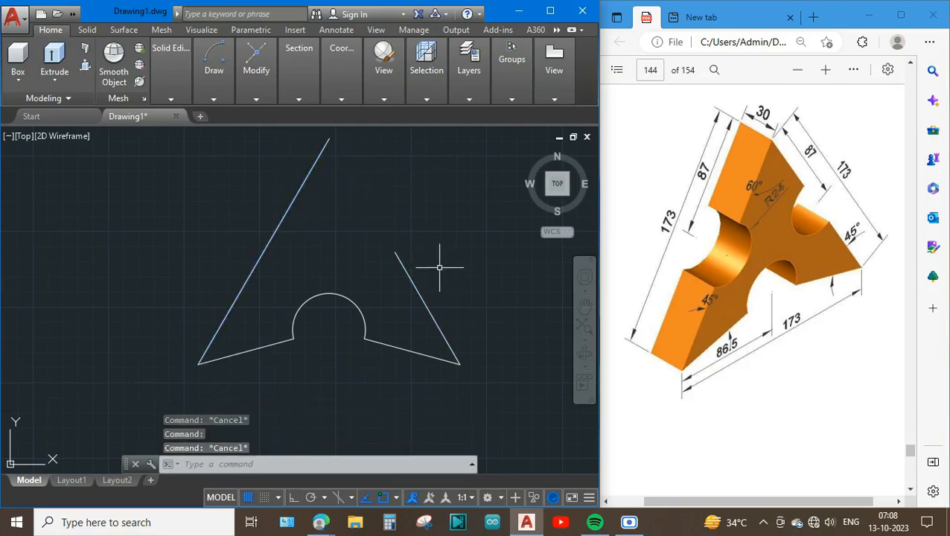
# - Draw a circle of radius 24 centred on the upper endpoint of the shortened right side line
pyautogui.write('c')
pyautogui.press('Return')
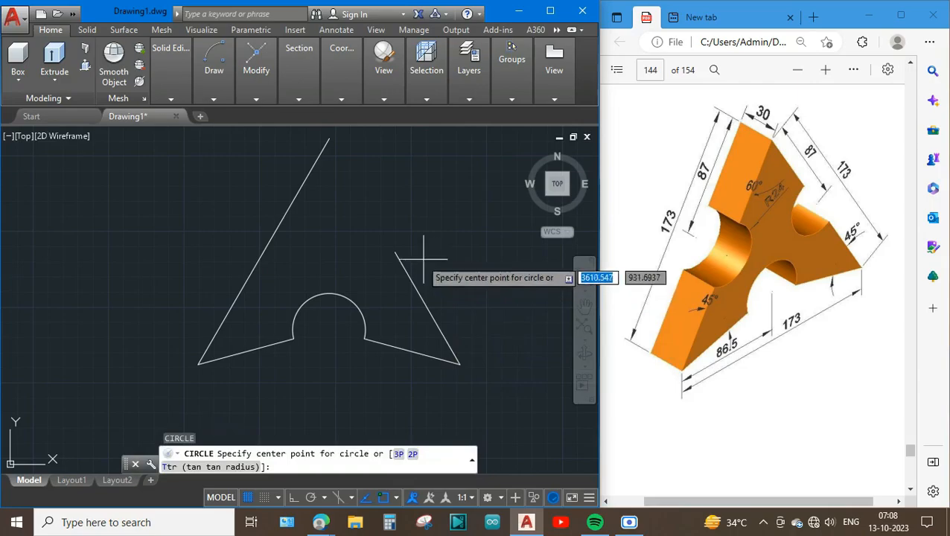
pyautogui.click(395, 253)
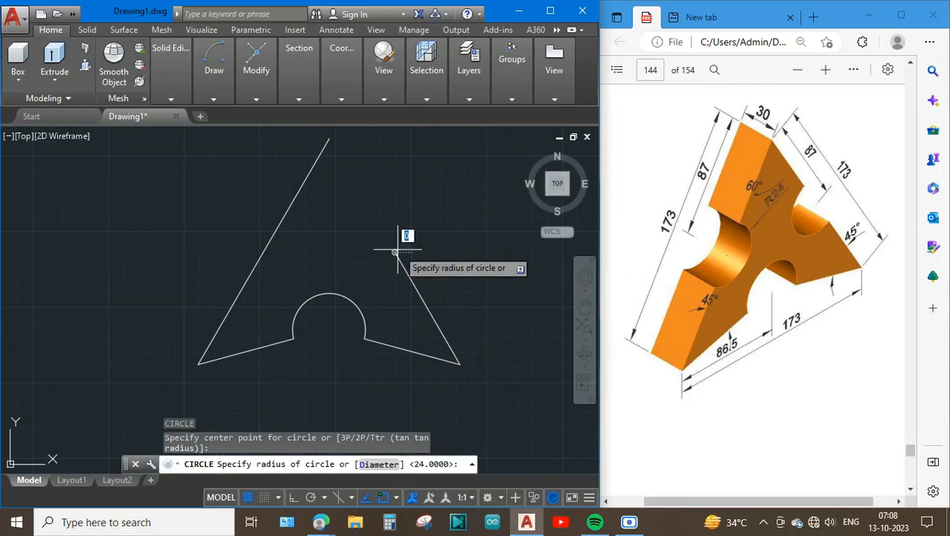
pyautogui.write('24')
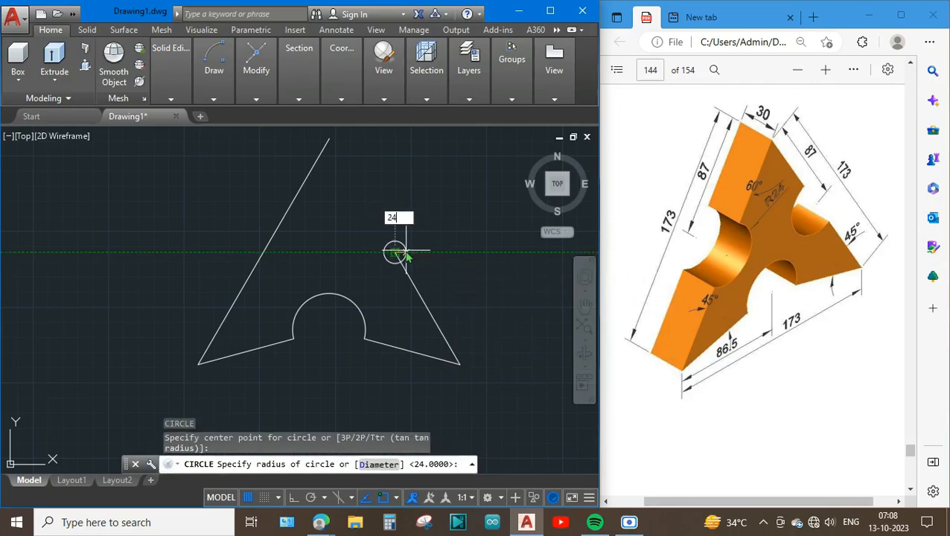
pyautogui.press('Return')
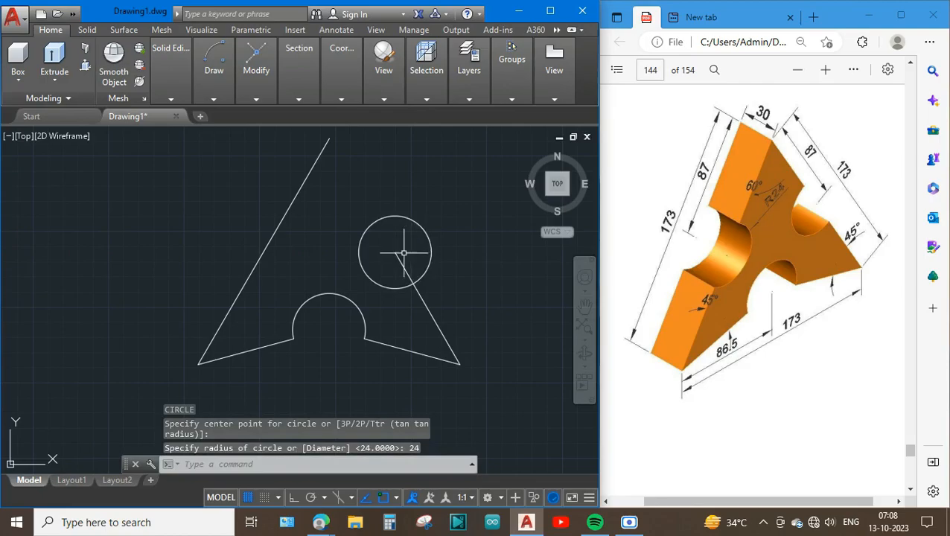
# - Stretch the upper endpoint of the right side line back to the triangle's apex
pyautogui.click(400, 261)
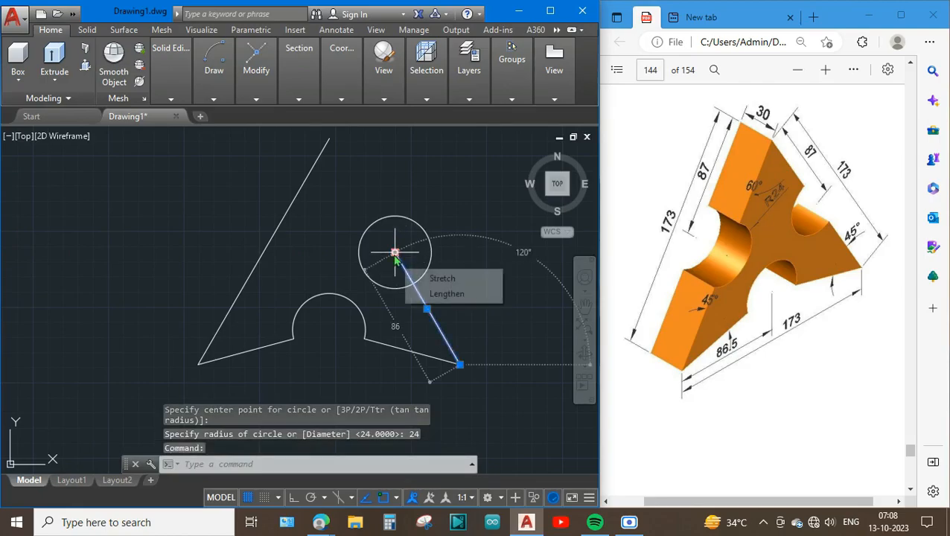
pyautogui.click(394, 253)
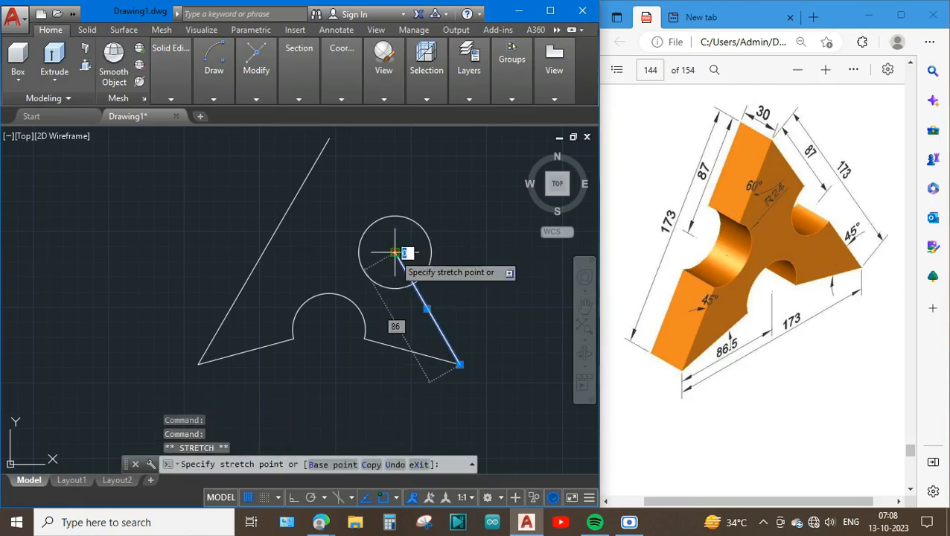
pyautogui.click(330, 139)
pyautogui.click(462, 257)
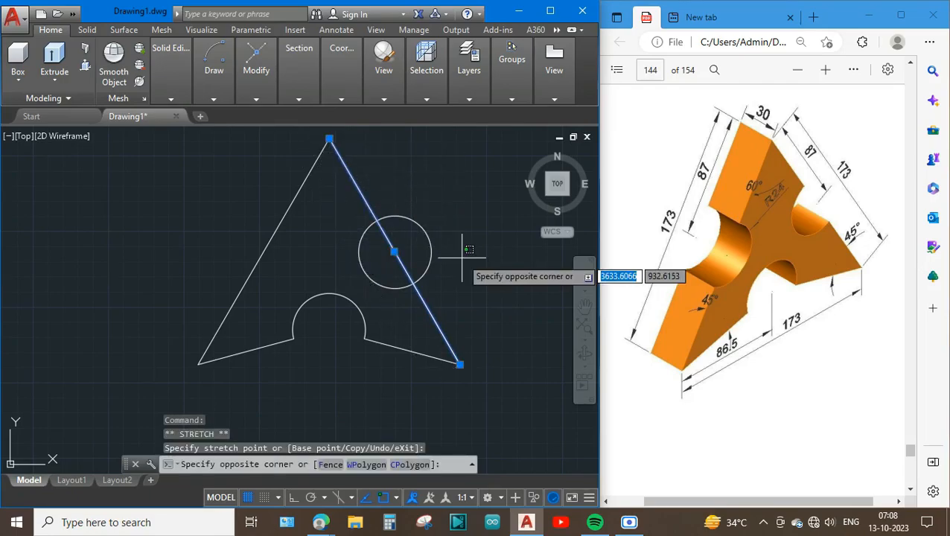
# - Trim the outer half of the circle and the right side line's segment inside it, leaving a semicircular cutout
pyautogui.press('Escape')
pyautogui.press('Escape')
pyautogui.write('t')
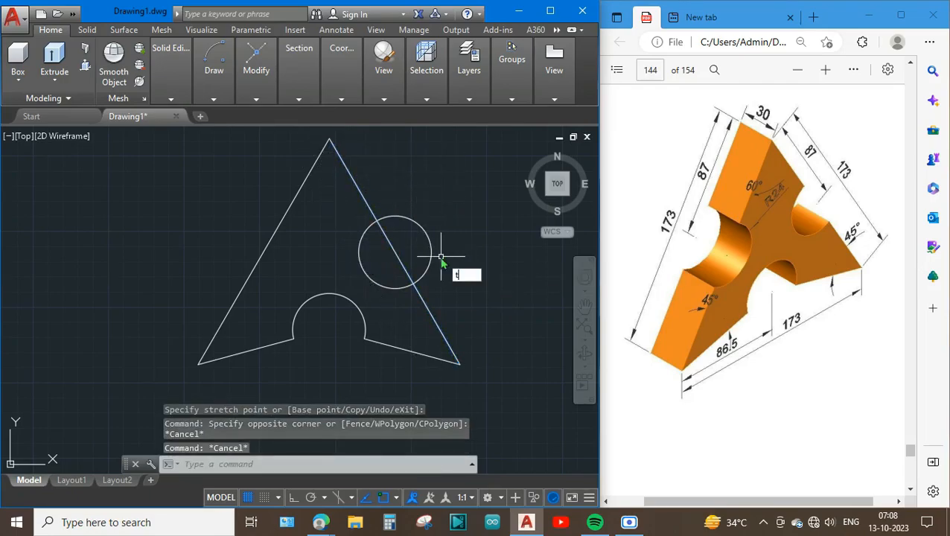
pyautogui.write('r')
pyautogui.press('Return')
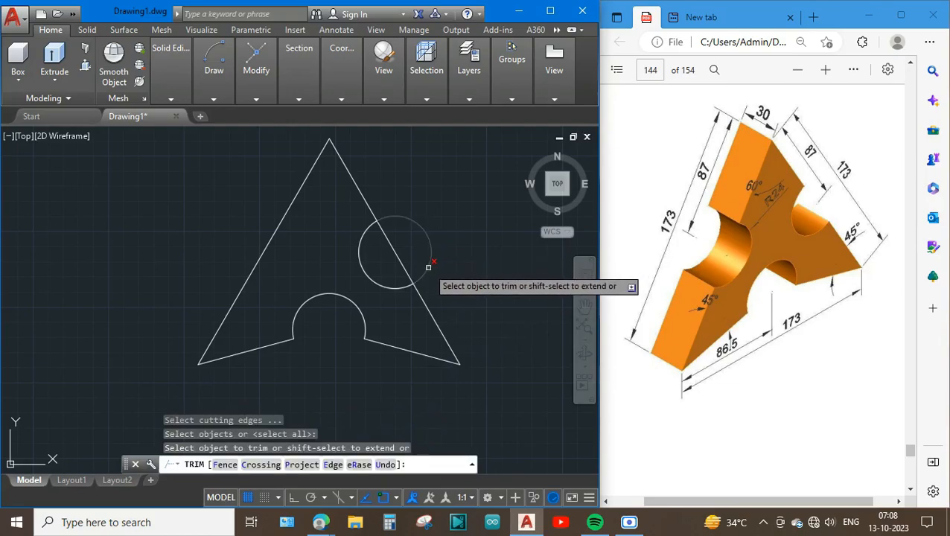
pyautogui.click(428, 266)
pyautogui.click(396, 257)
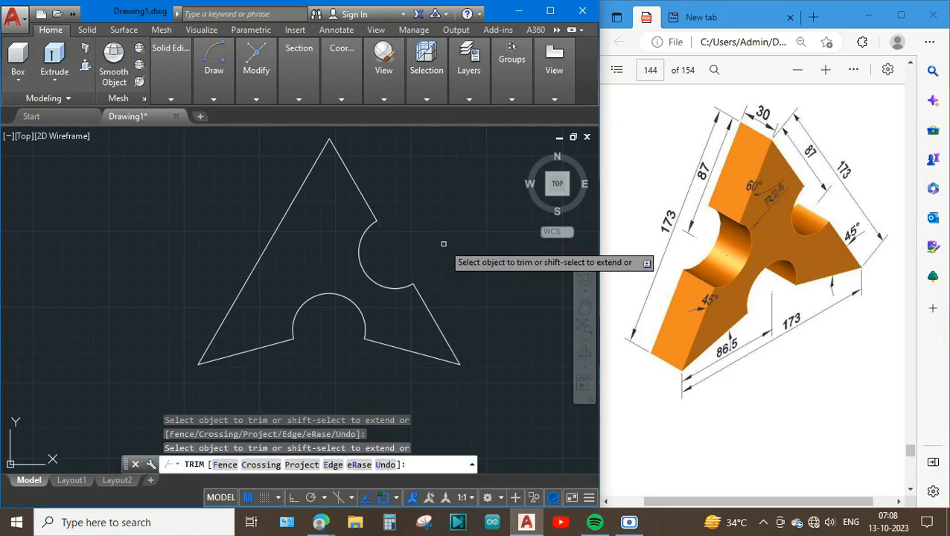
pyautogui.press('Escape')
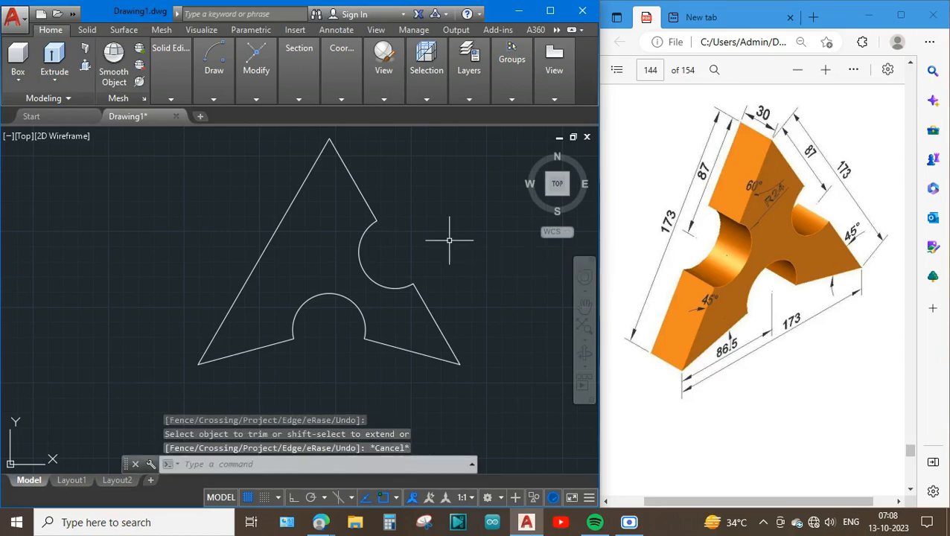
# - Shorten the triangle's left side by moving its apex endpoint 87 units down along the line
pyautogui.click(293, 202)
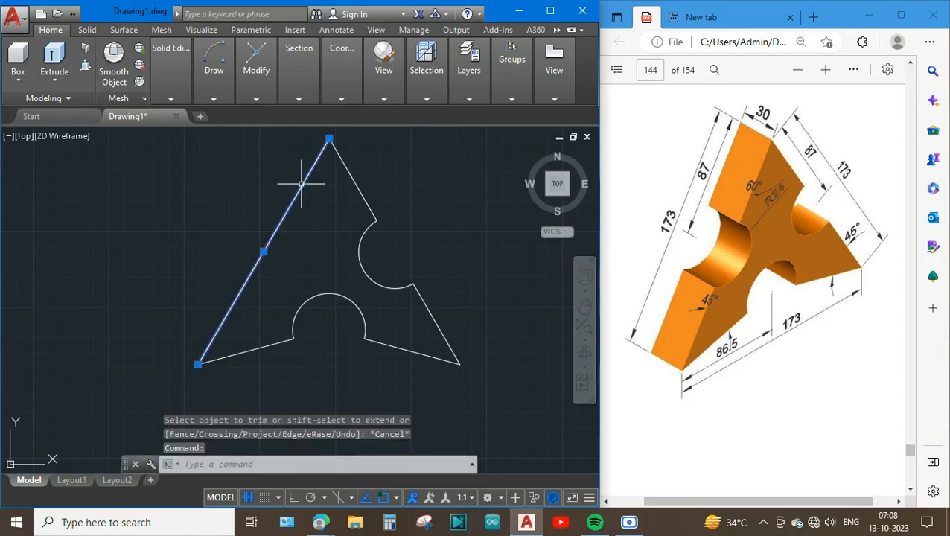
pyautogui.click(328, 140)
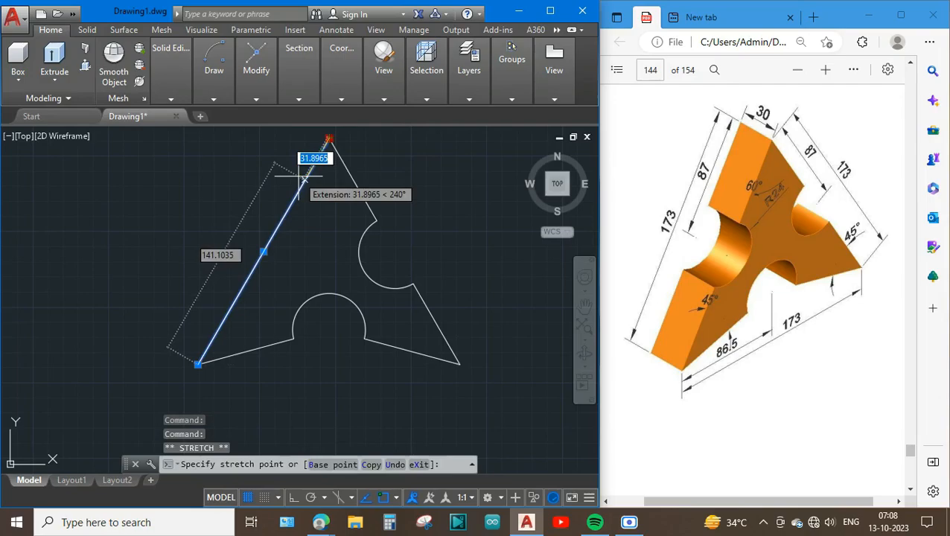
pyautogui.write('87')
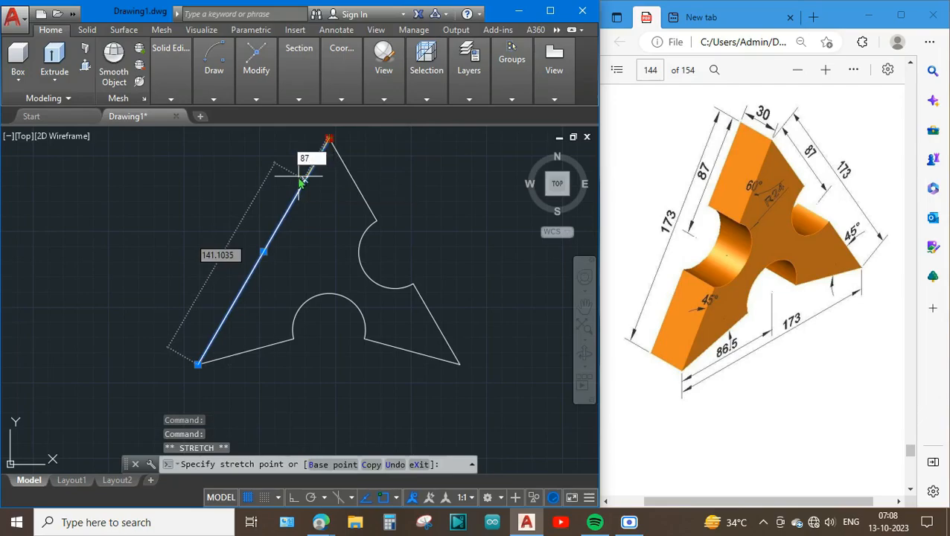
pyautogui.press('Return')
pyautogui.click(299, 177)
pyautogui.press('Escape')
pyautogui.press('Escape')
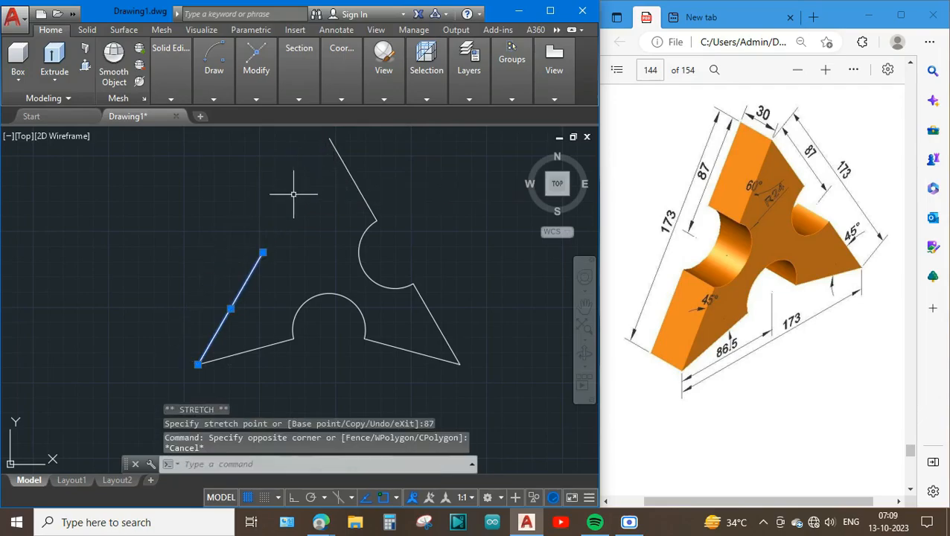
# - Draw a circle of radius 24 centred on the upper endpoint of the shortened left side line
pyautogui.write('c')
pyautogui.press('Return')
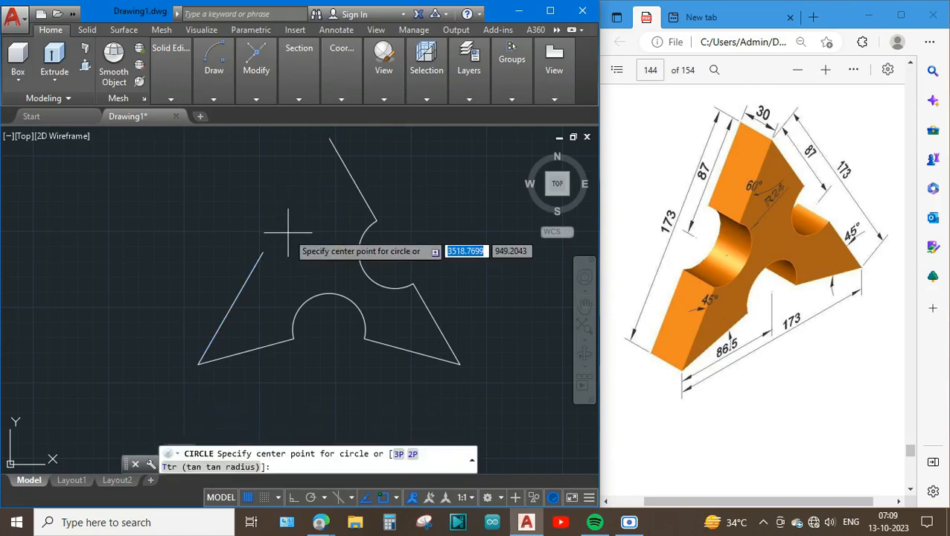
pyautogui.click(263, 253)
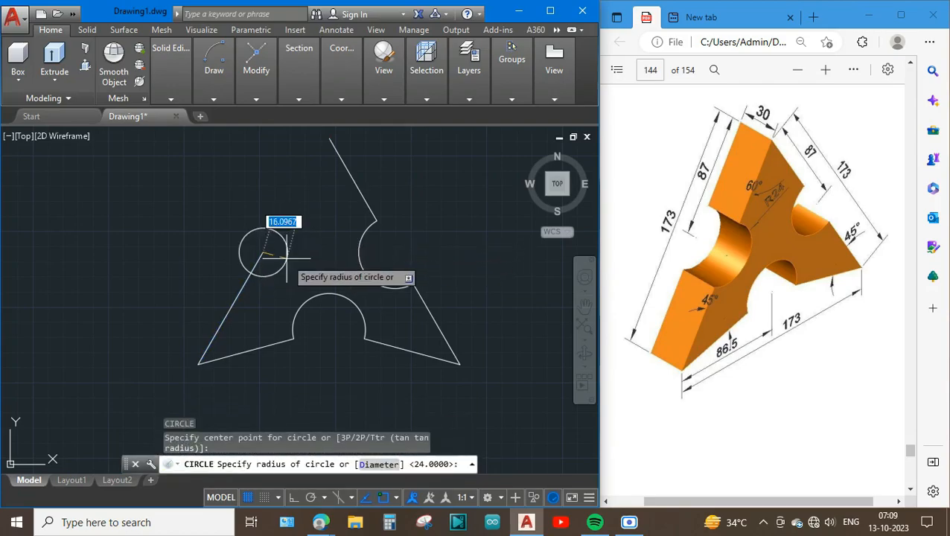
pyautogui.write('24')
pyautogui.press('Return')
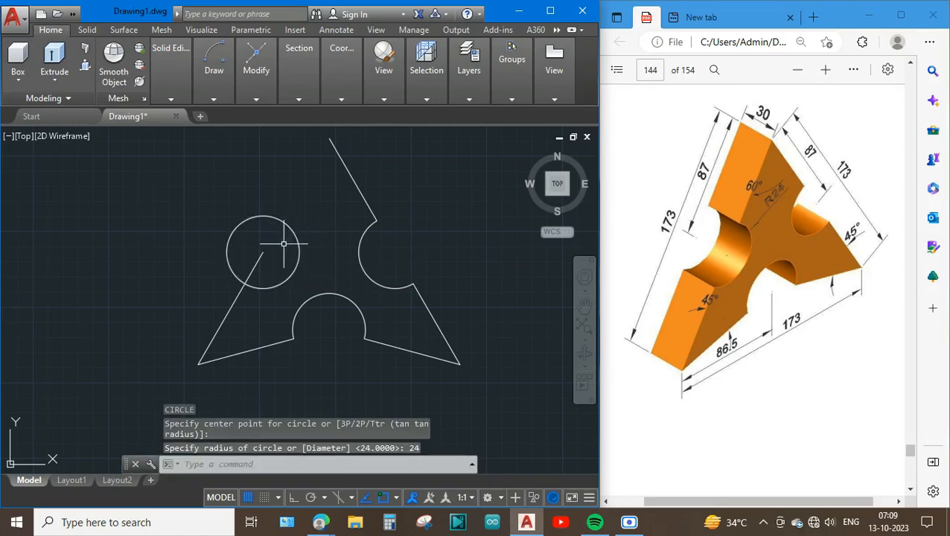
# - Stretch the upper endpoint of the left side line back to the triangle's apex and clear the selection
pyautogui.click(256, 265)
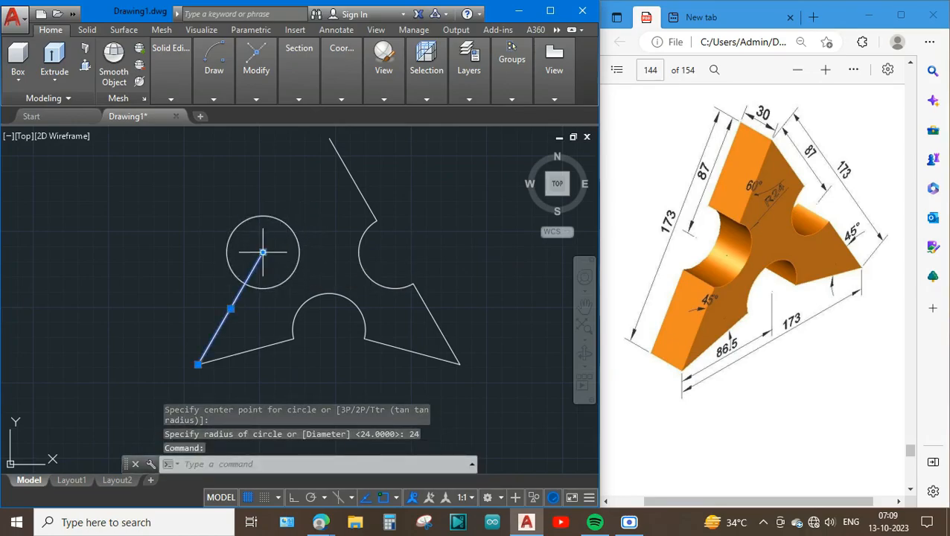
pyautogui.click(263, 254)
pyautogui.click(329, 138)
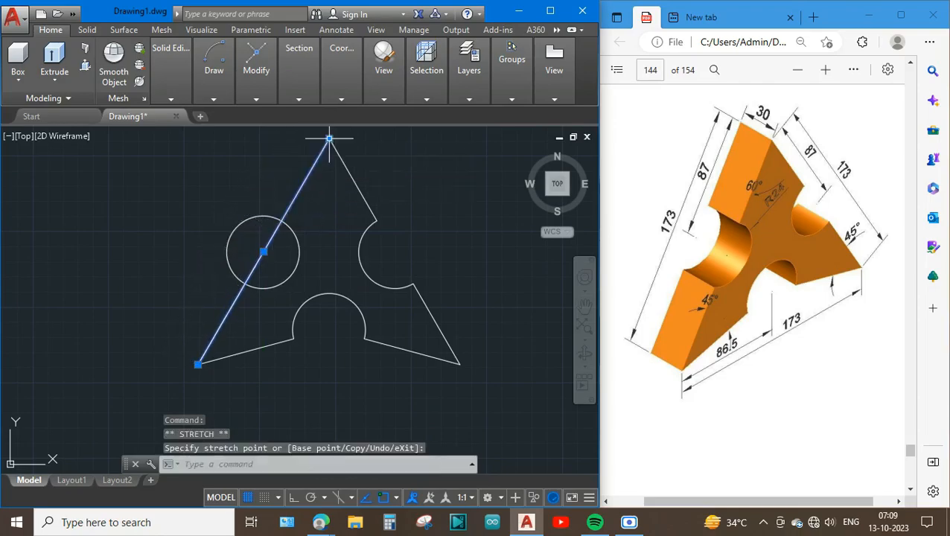
pyautogui.click(425, 206)
pyautogui.press('Escape')
pyautogui.press('Escape')
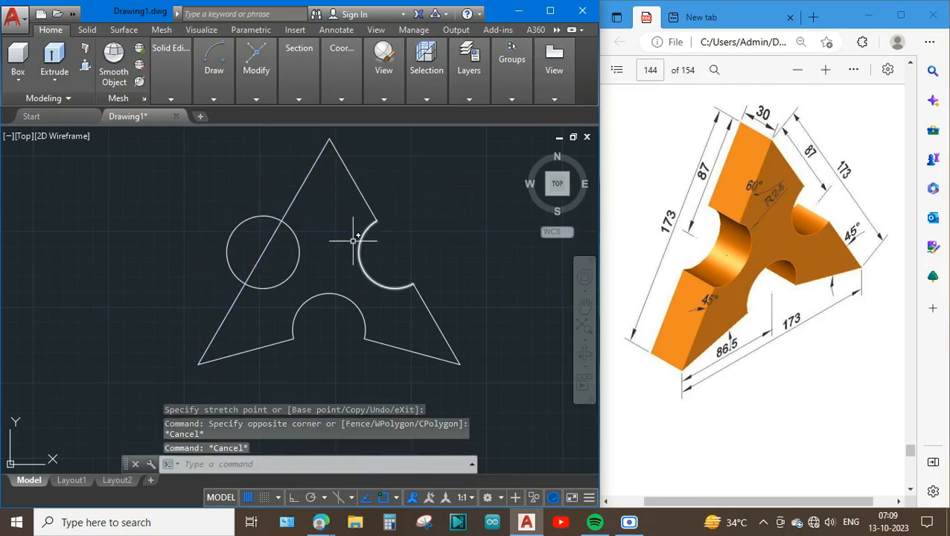
# - Trim the outer half of the left circle and the side line's segment inside it to form the third cutout
pyautogui.write('TR')
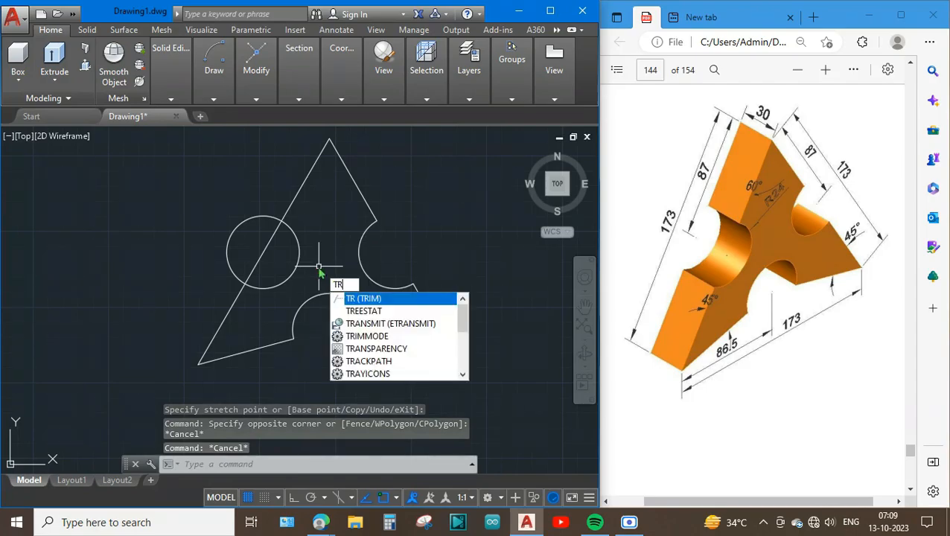
pyautogui.press('Return')
pyautogui.press('Return')
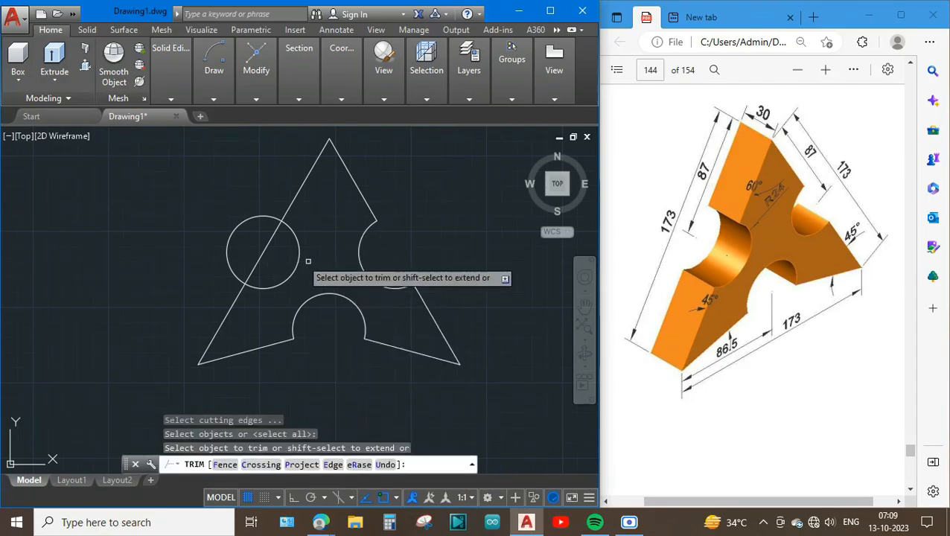
pyautogui.click(268, 217)
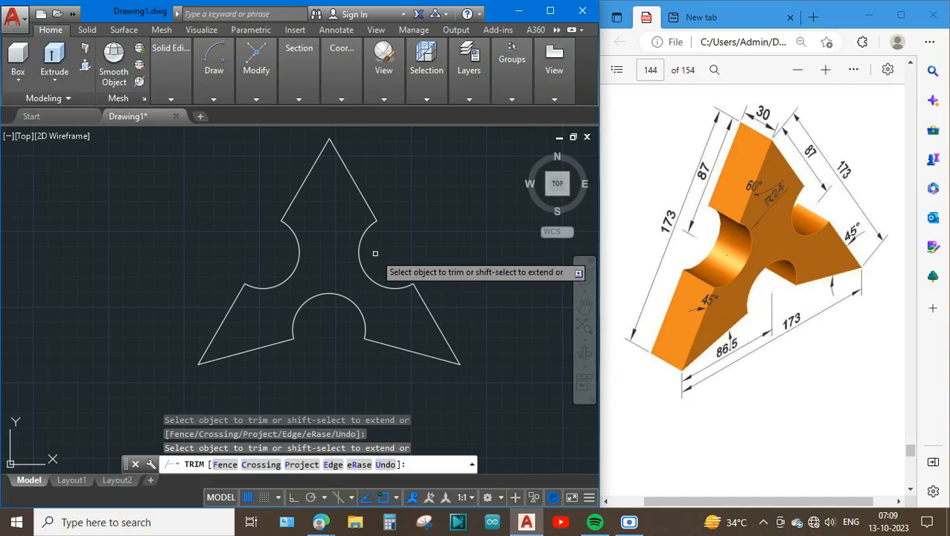
pyautogui.press('Escape')
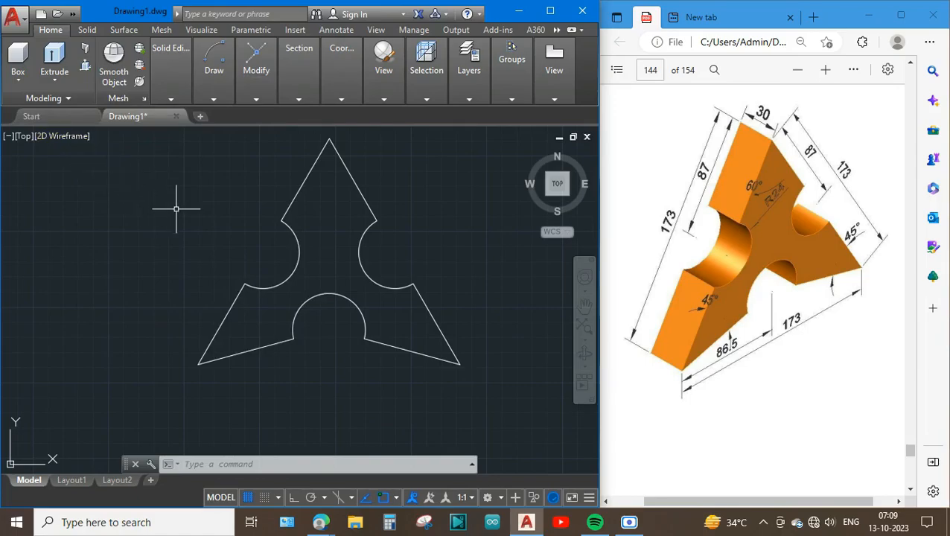
# - Extrude the area enclosed by the three-pointed outline to a height of 30 using Presspull
pyautogui.write('p')
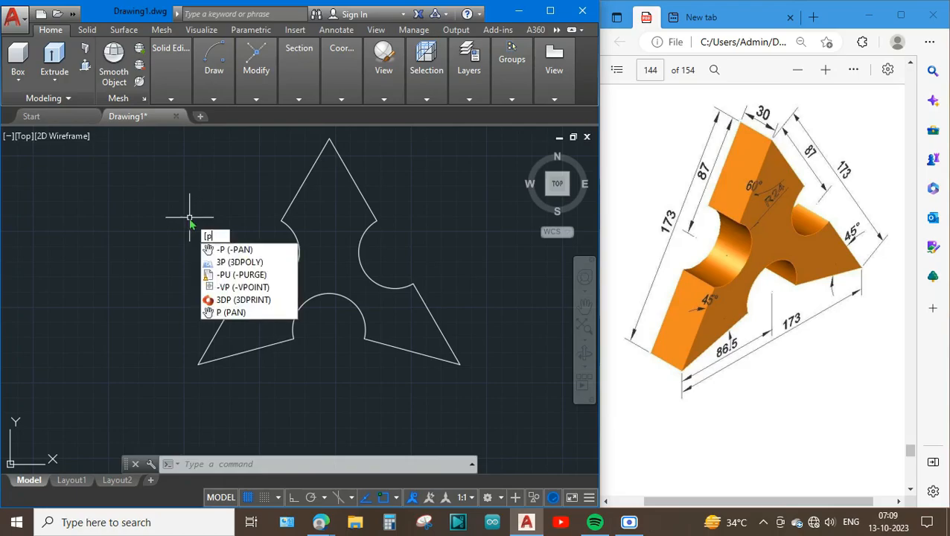
pyautogui.press('BackSpace')
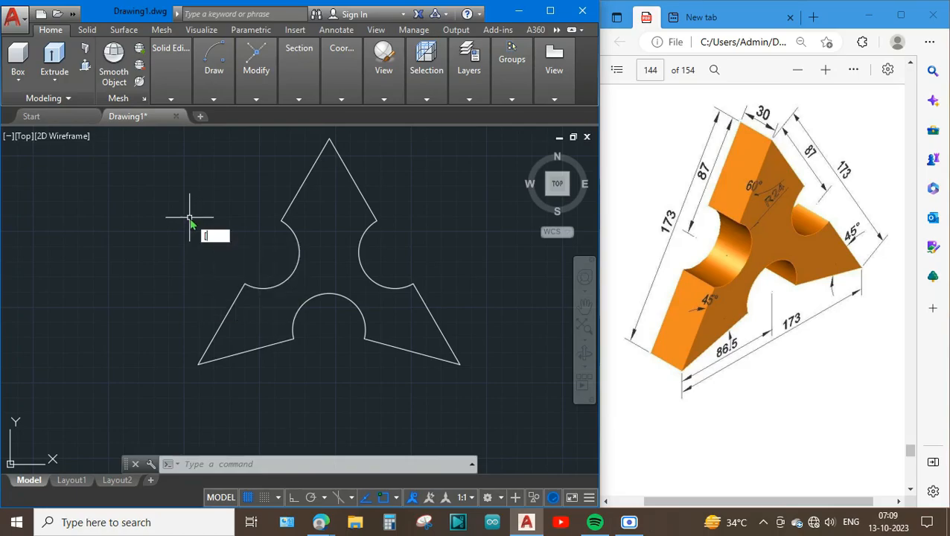
pyautogui.write('press')
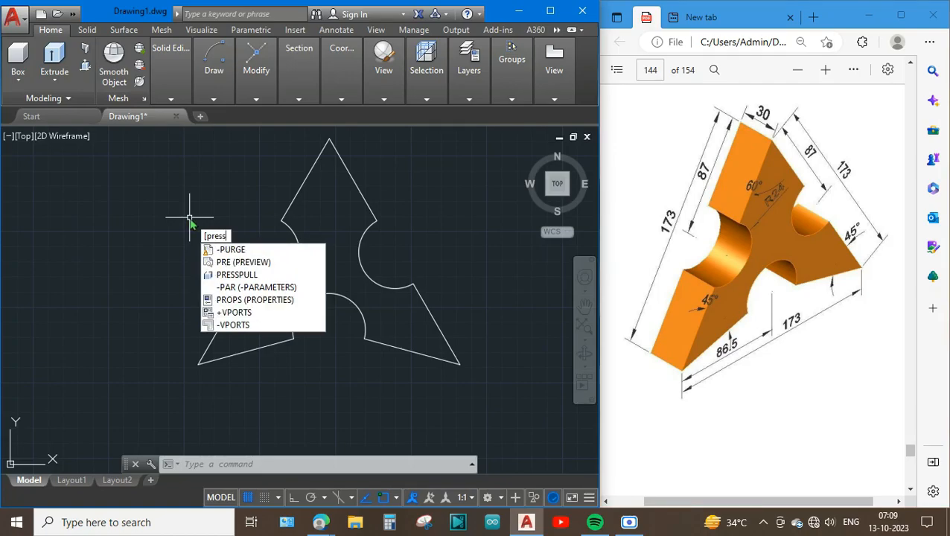
pyautogui.click(246, 275)
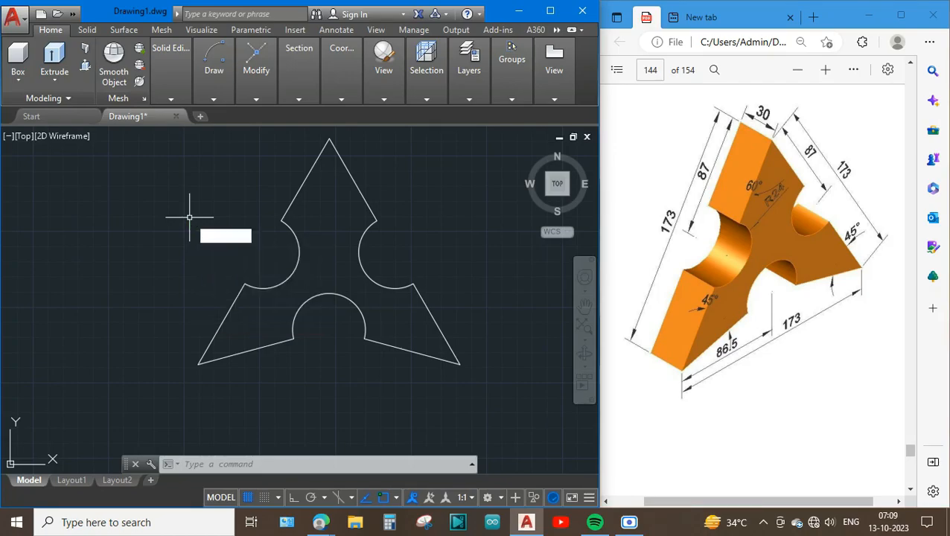
pyautogui.click(326, 260)
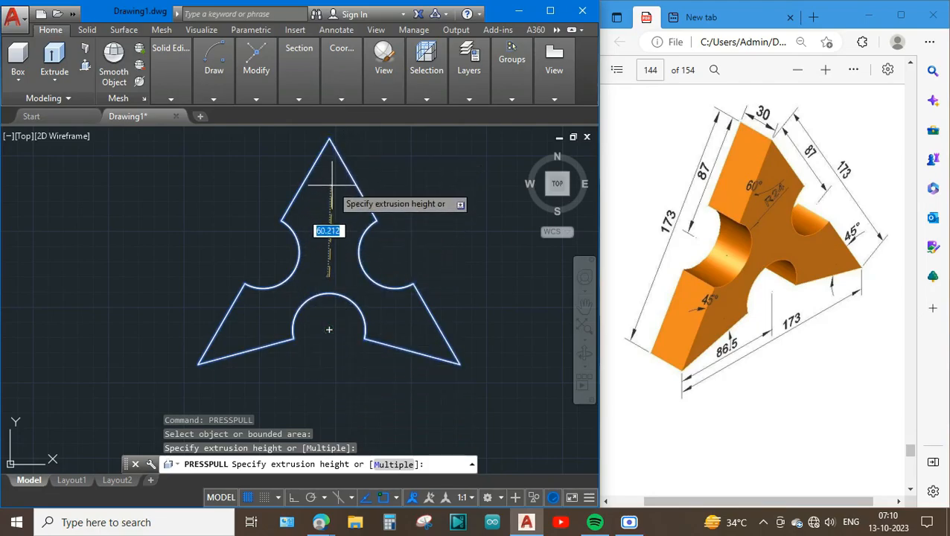
pyautogui.write('30')
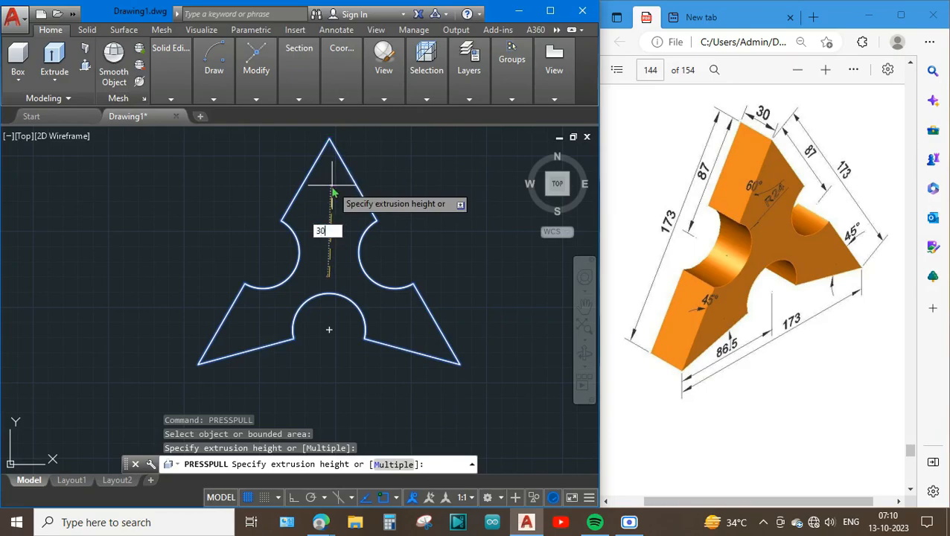
pyautogui.press('Return')
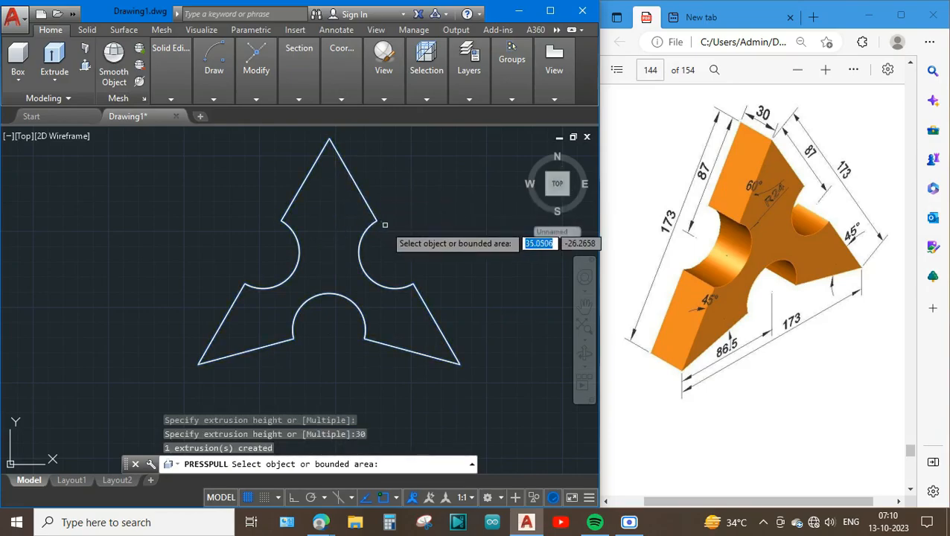
pyautogui.press('Return')
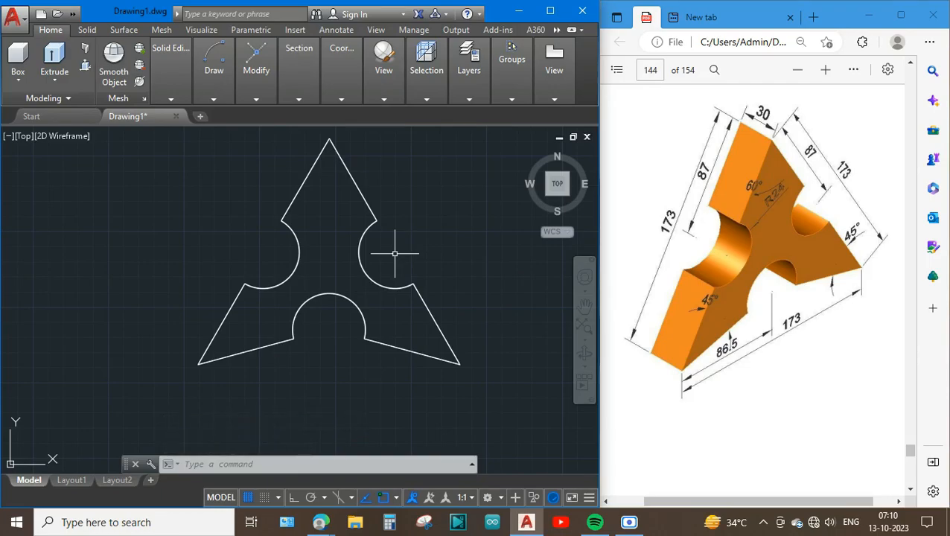
# - Orbit the model out of the top view to look at the extruded part in 3D
pyautogui.moveTo(395, 253)
pyautogui.mouseDown()
pyautogui.moveTo(409, 219)
pyautogui.moveTo(403, 229)
pyautogui.mouseUp()
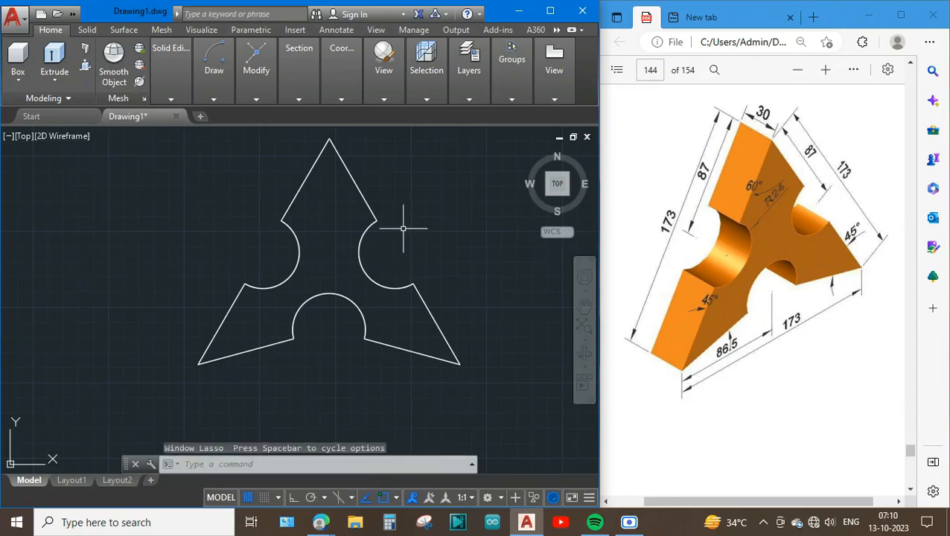
pyautogui.keyDown('shift'); pyautogui.moveTo(403, 228); pyautogui.dragTo(403, 228, button='middle'); pyautogui.keyUp('shift')
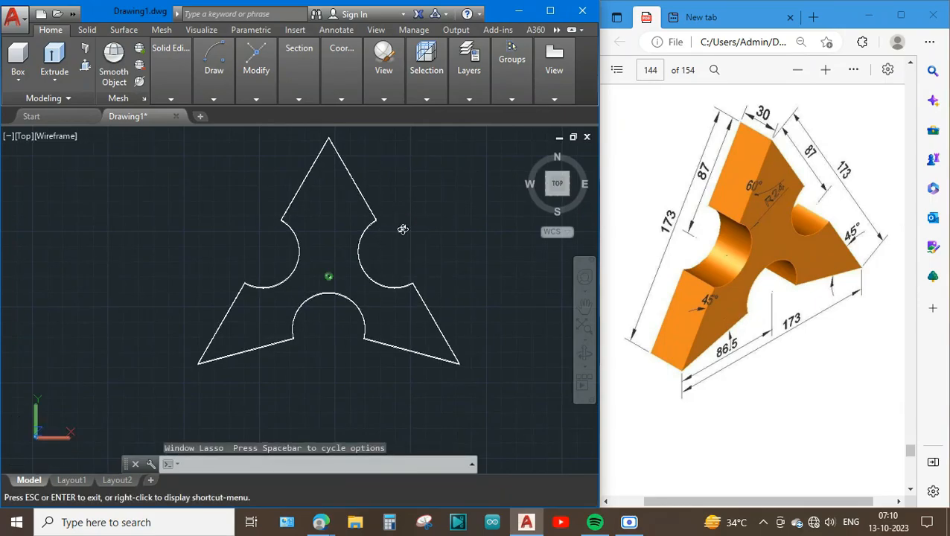
pyautogui.keyDown('shift'); pyautogui.moveTo(402, 229); pyautogui.dragTo(396, 380, button='middle'); pyautogui.keyUp('shift')
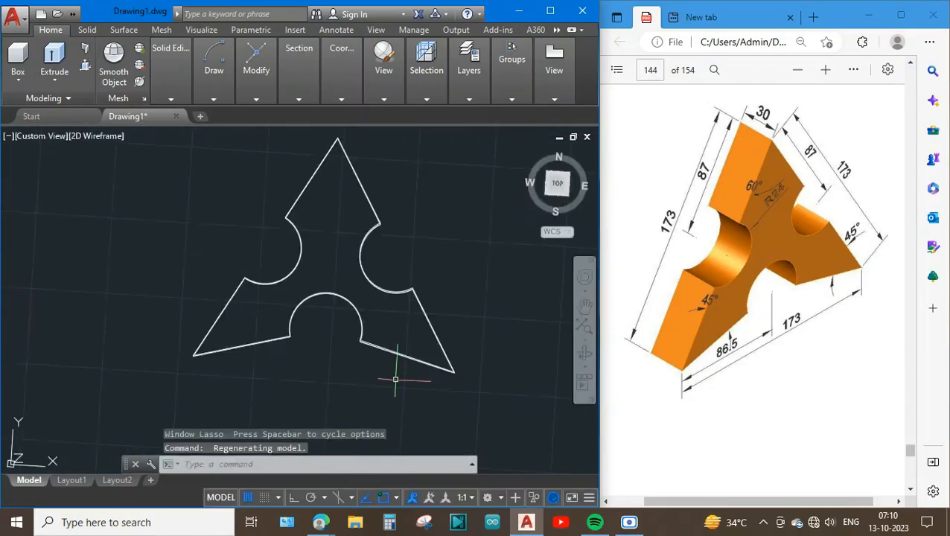